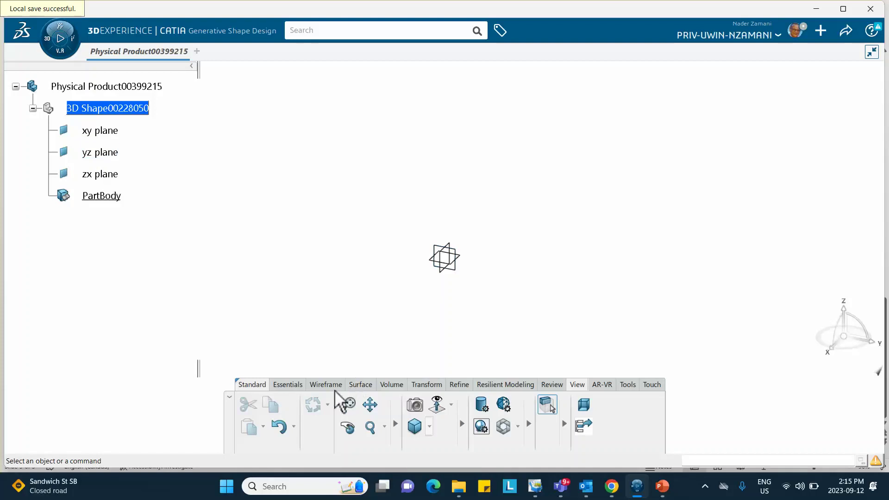
Step: Create a plane offset 4 in from the yz plane and start a sketch on it
click(287, 385)
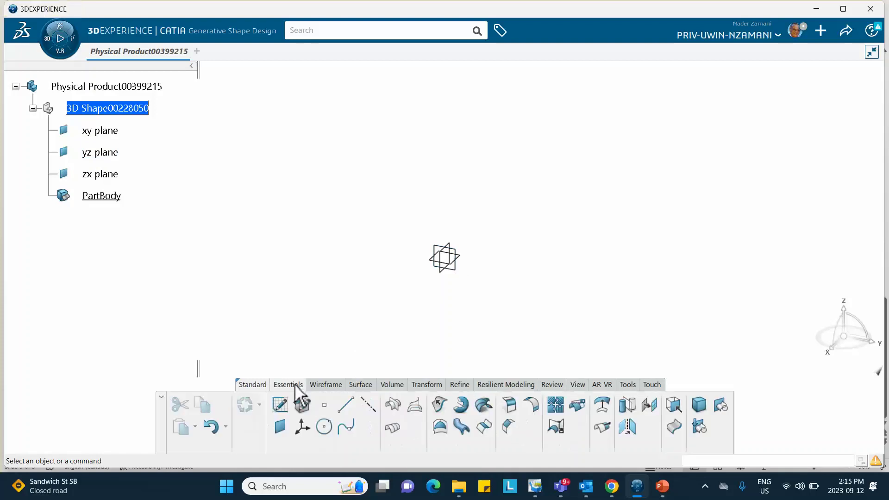
click(280, 425)
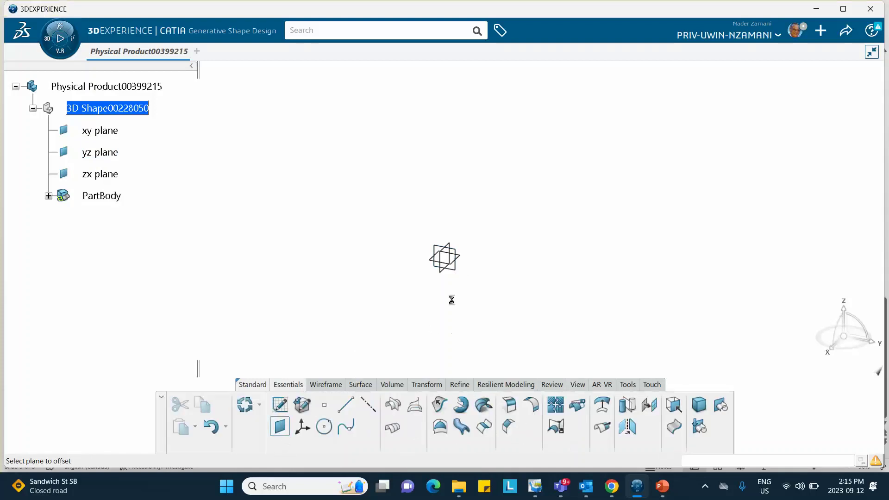
click(458, 275)
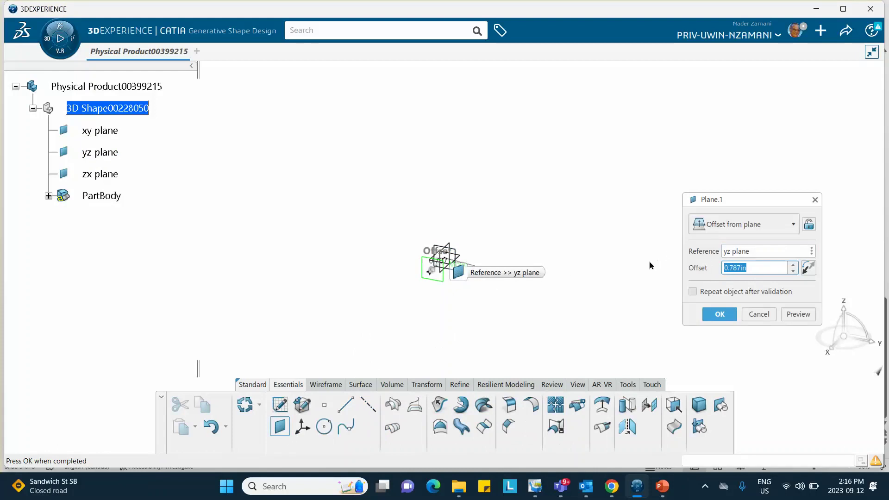
text(4)
key(Return)
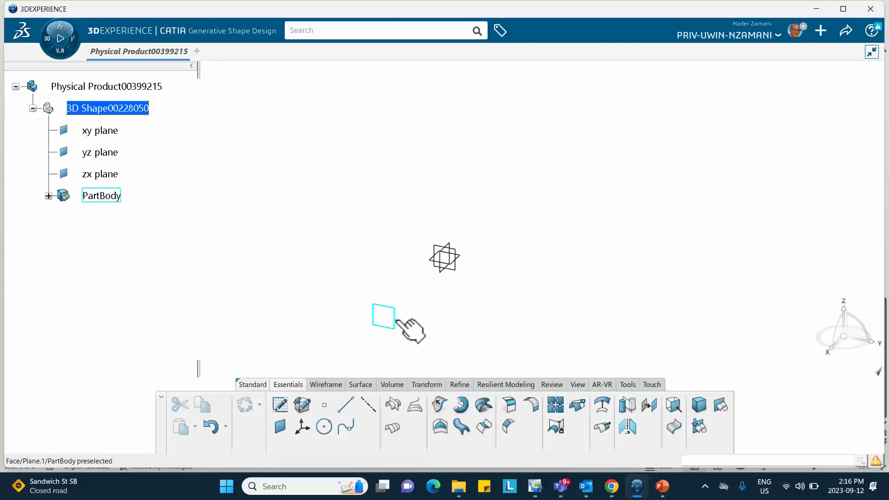
mouse_move(396, 321)
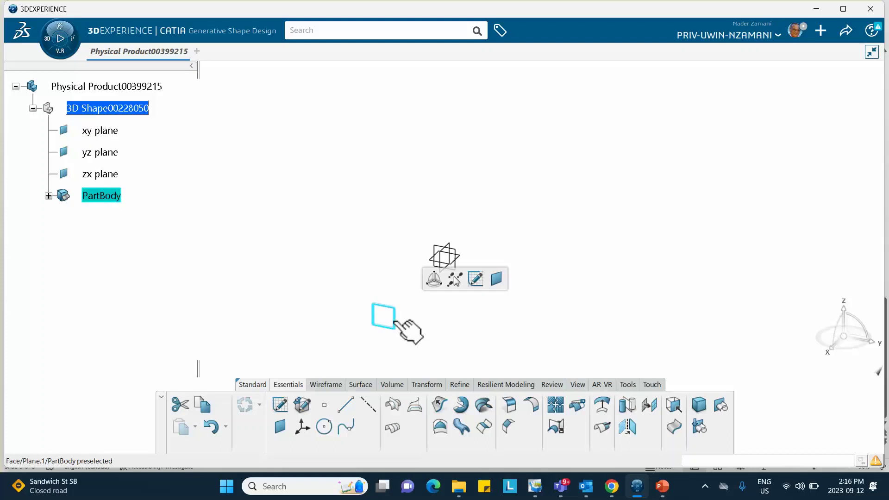
click(476, 278)
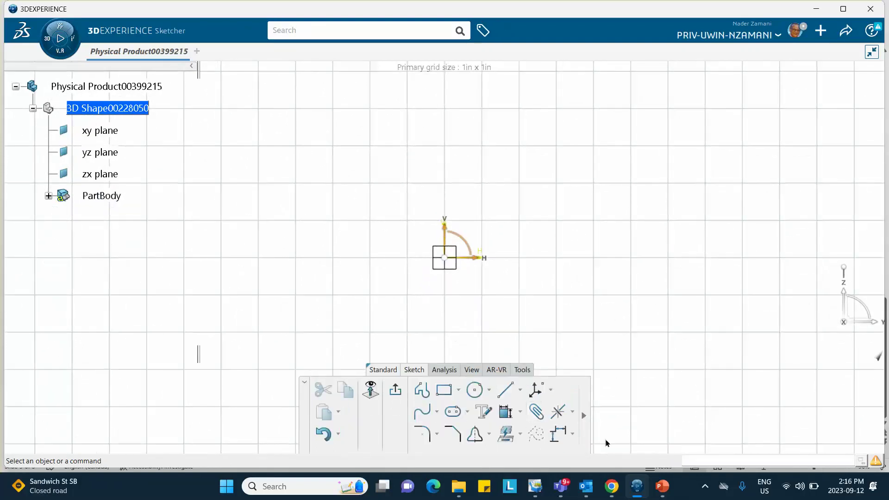
Step: Switch to PowerPoint, close Presentation1 and consult the half-cycle cosine data table in the tutorial slides before returning to the sketch
click(662, 486)
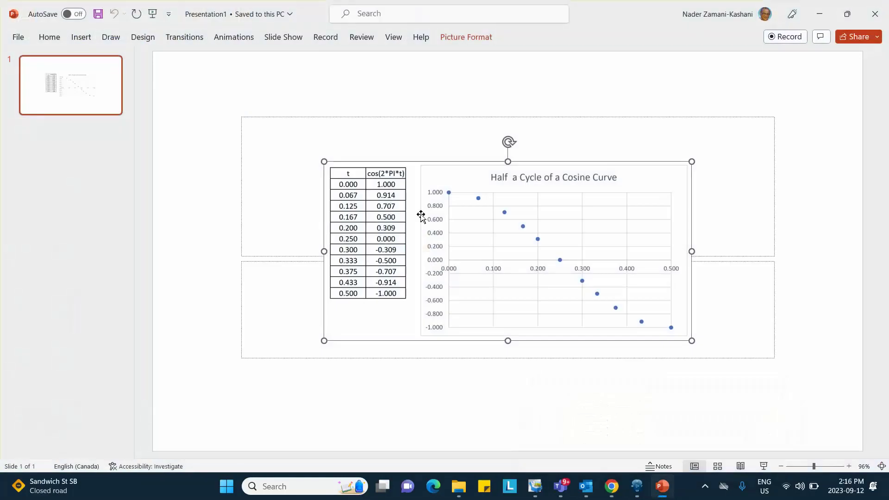
click(607, 432)
click(871, 15)
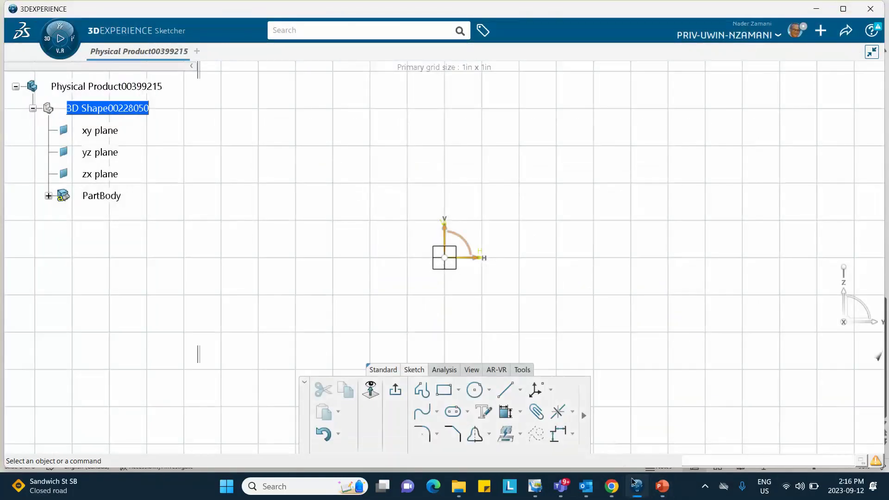
click(663, 486)
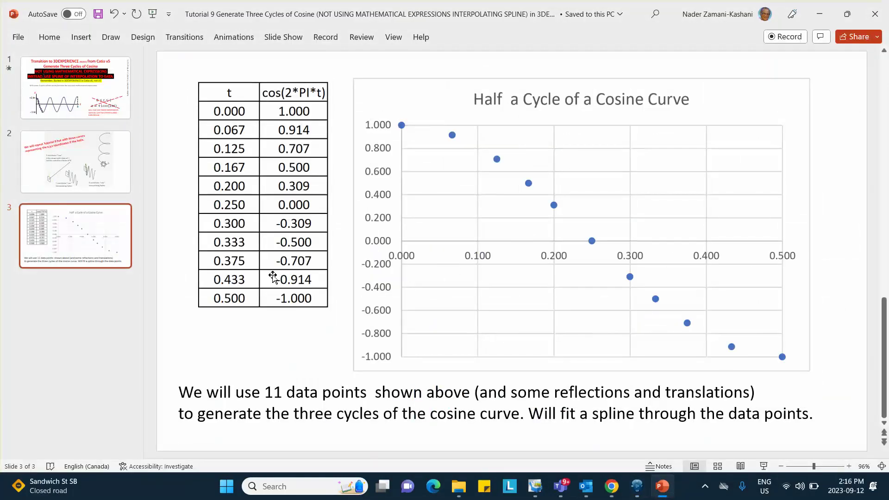
click(820, 15)
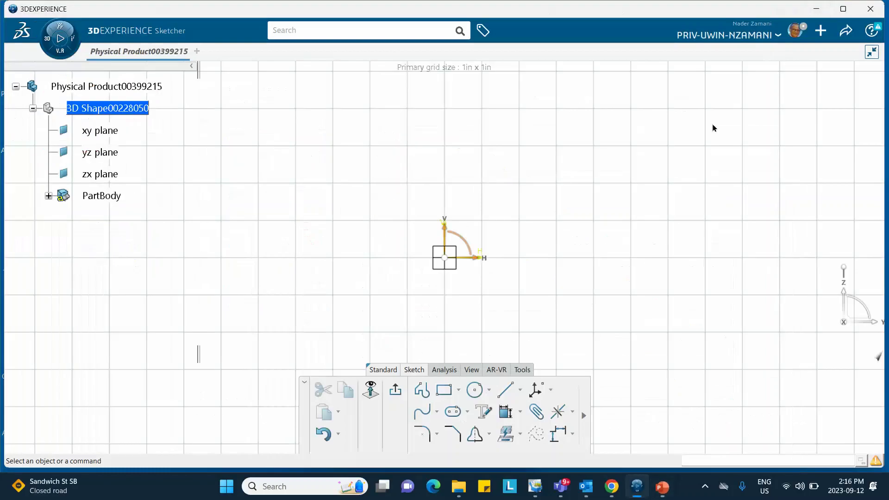
Step: Create the first sketch point using Cartesian coordinates H 0 in and V 1 in
click(550, 392)
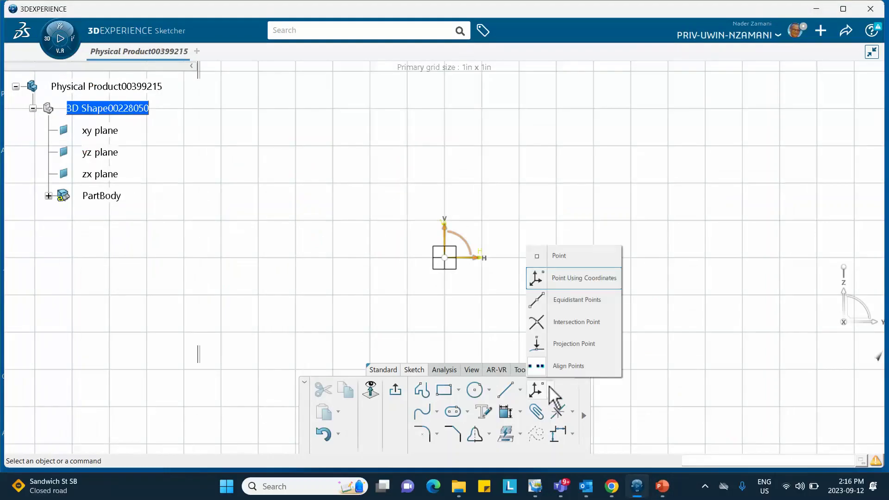
click(565, 284)
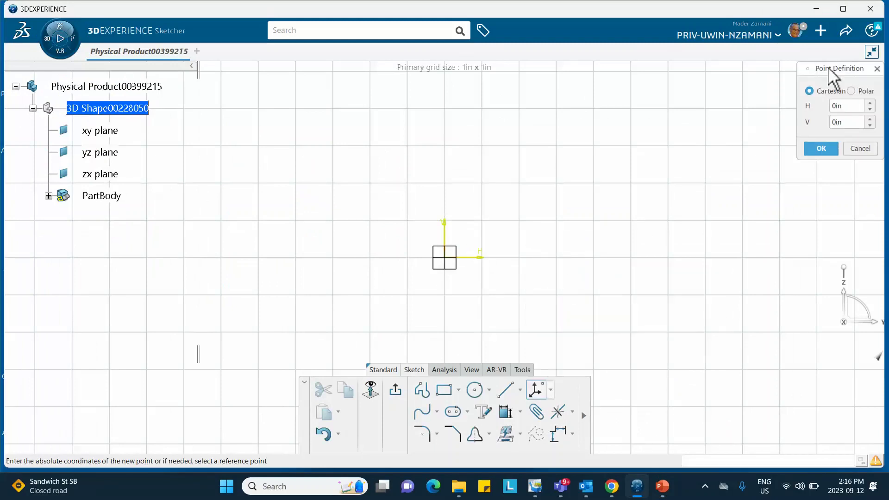
drag(834, 74, 704, 116)
double_click(718, 147)
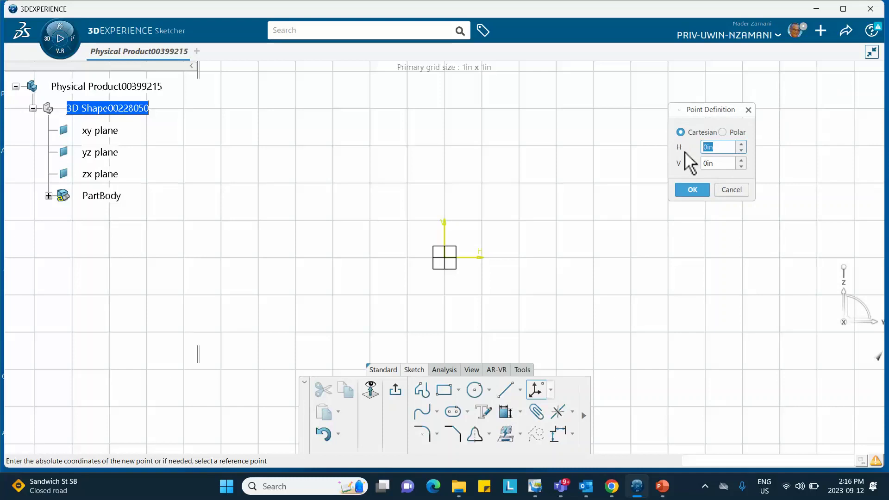
double_click(725, 164)
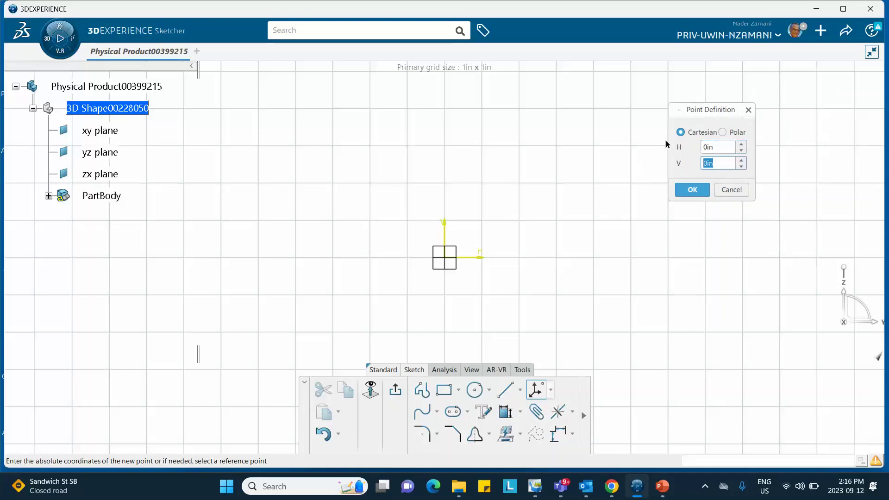
click(692, 190)
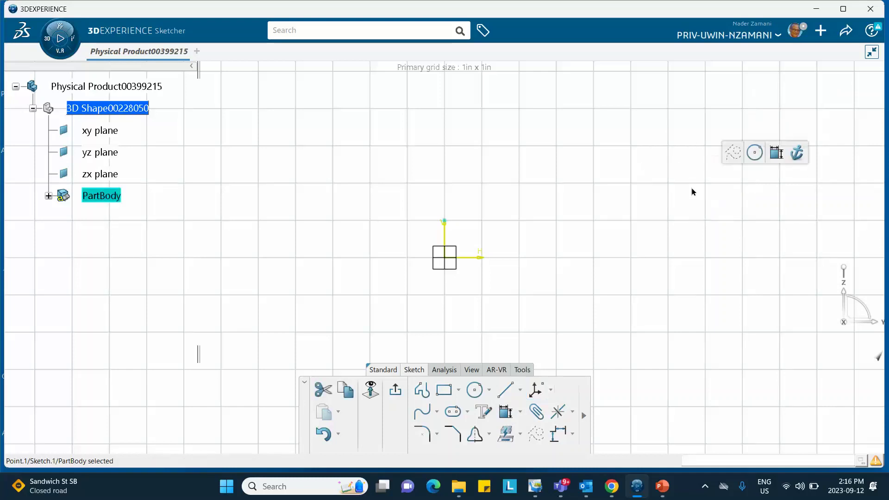
Step: Add a second sketch point by coordinates, entering H 0.067 in and V 0.914 in
click(537, 390)
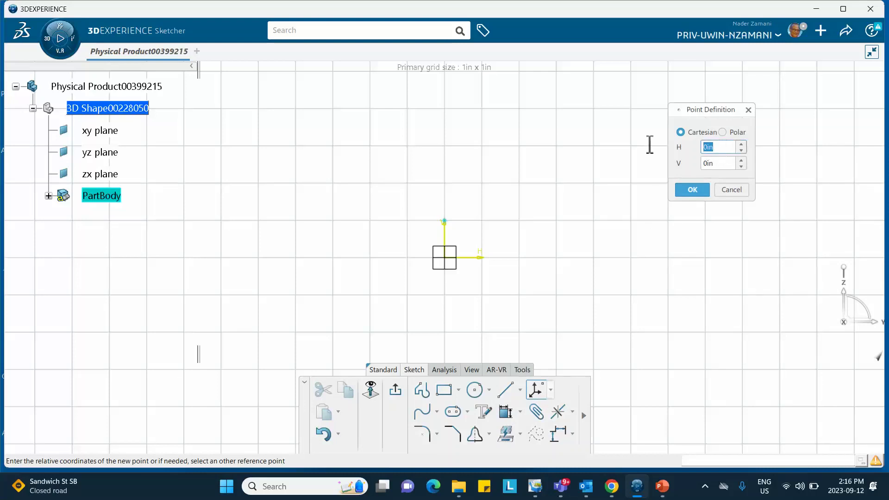
text(.067)
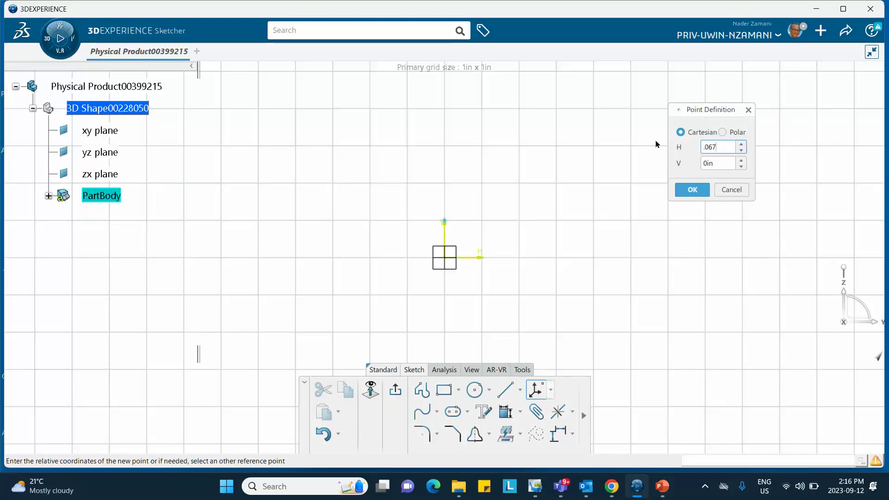
click(721, 164)
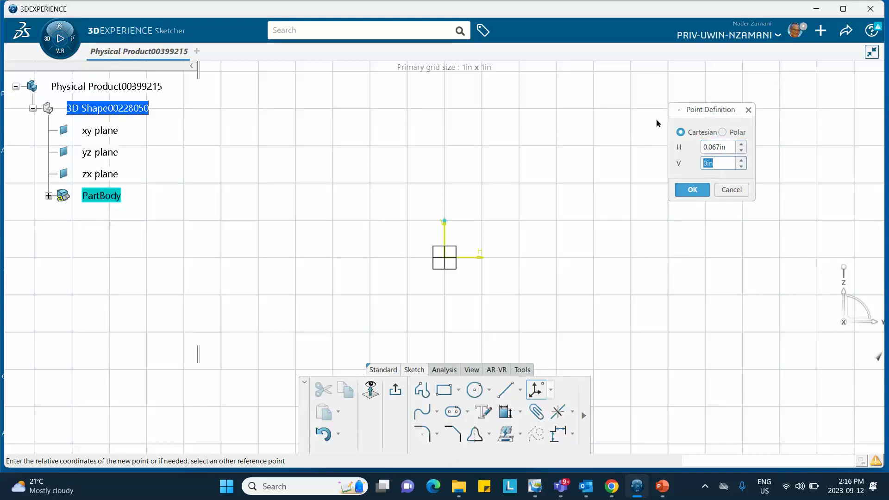
text(.)
key(BackSpace)
key(BackSpace)
key(BackSpace)
text(914)
click(695, 188)
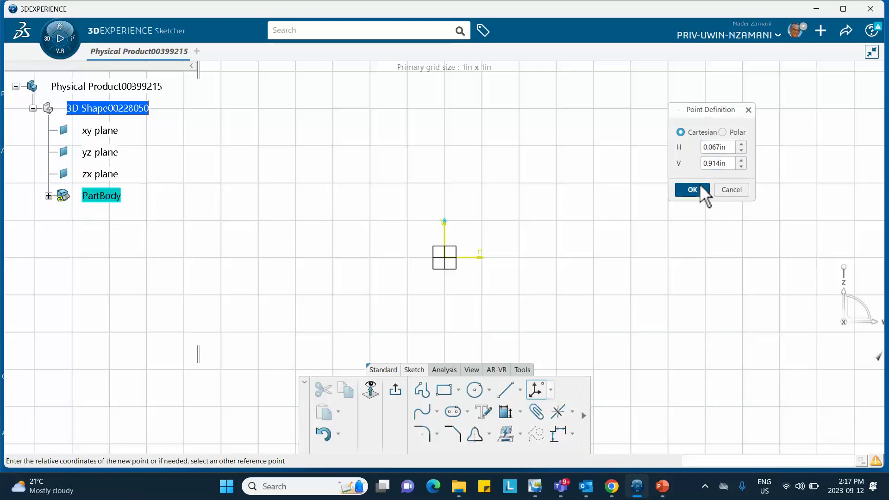
Step: Add a third sketch point by coordinates, entering H 0.125 in and V 0.707 in
click(537, 395)
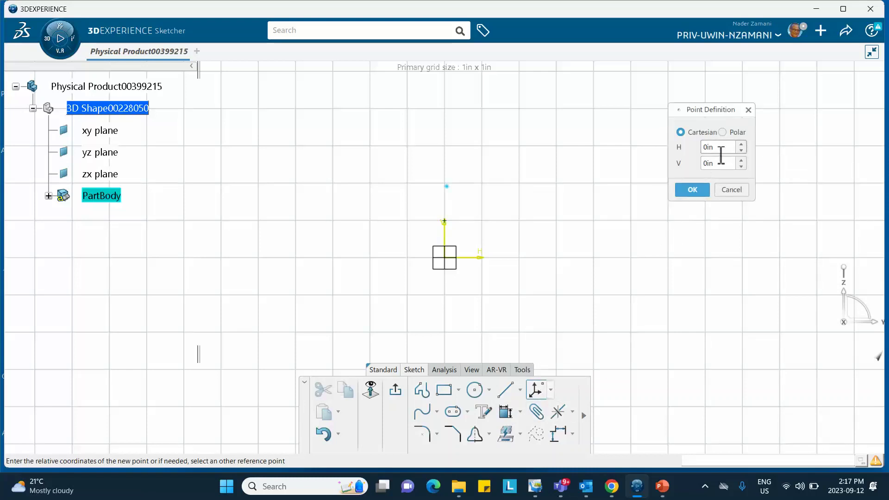
double_click(724, 152)
text(.125)
click(725, 163)
drag(724, 163, 679, 164)
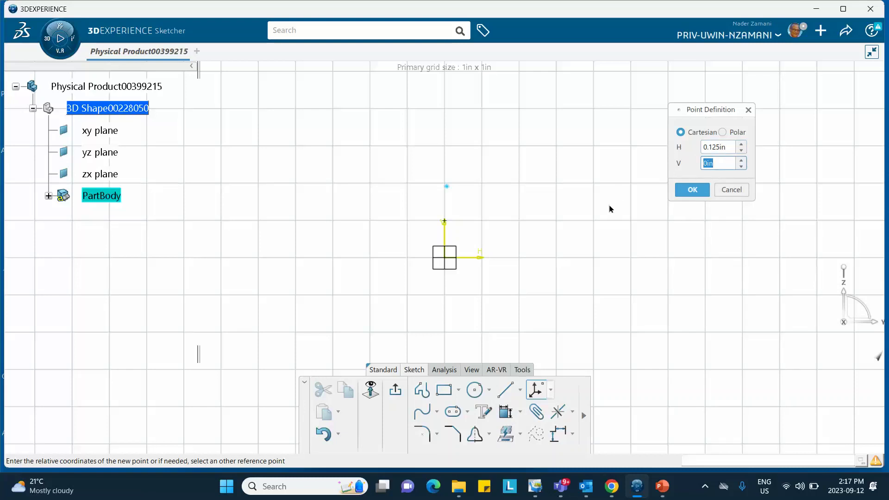
text(.707)
click(690, 189)
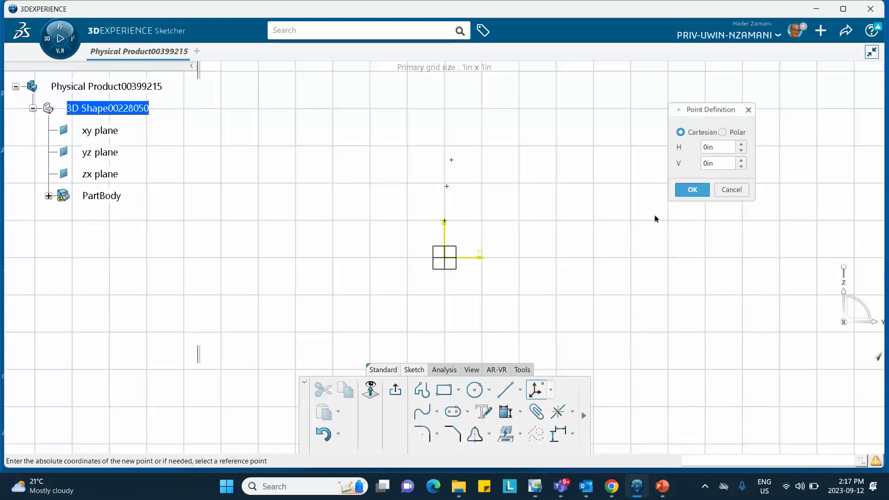
Step: Add a sketch point at H 0 in and V 0 in, and end point creation
click(690, 192)
click(725, 189)
Step: Expand PartBody down to the geometry of Sketch.1 and check the coordinates of Point.1
click(48, 196)
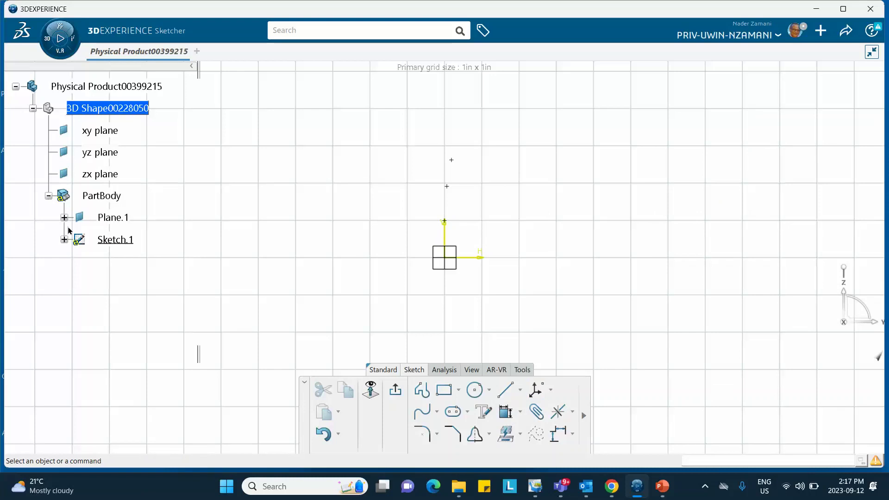
click(64, 240)
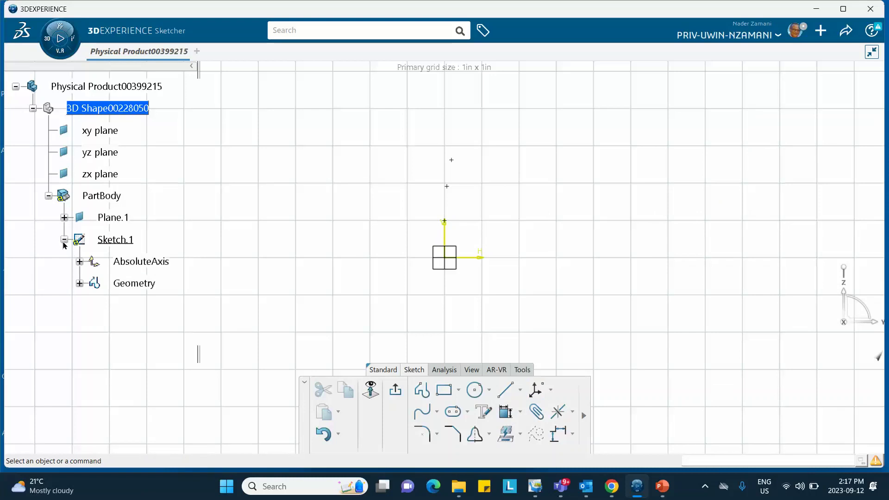
click(79, 283)
click(167, 280)
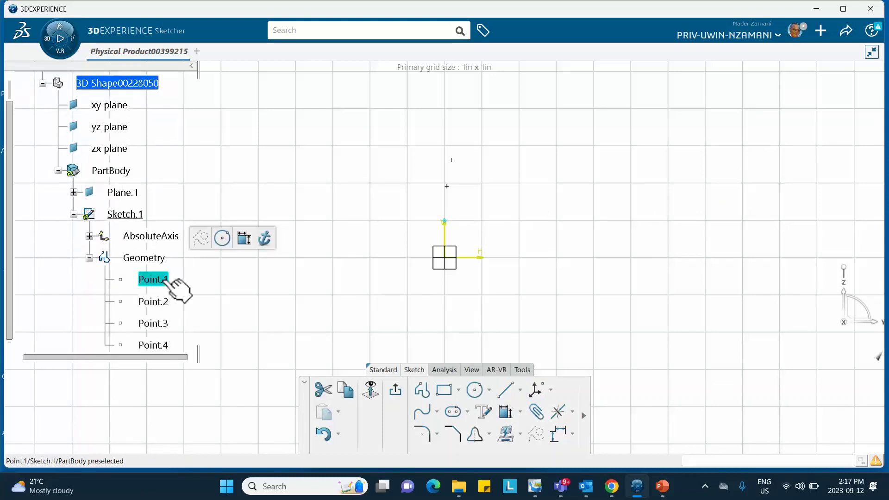
double_click(163, 282)
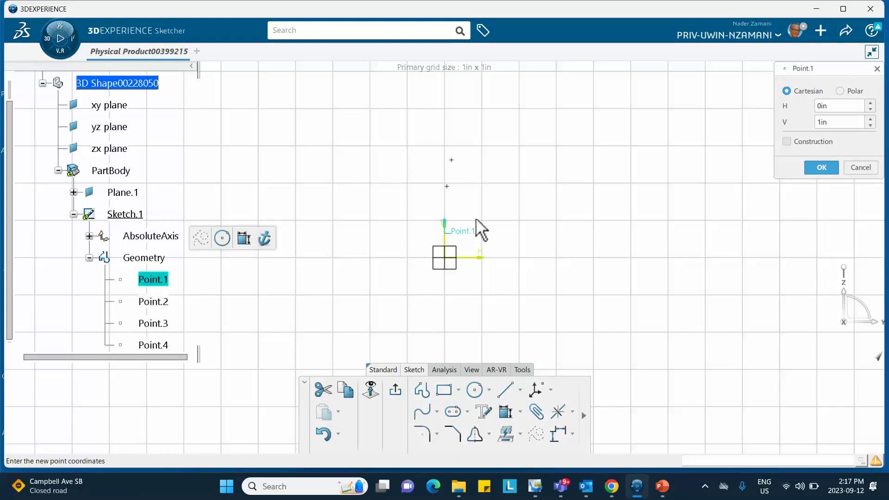
click(822, 169)
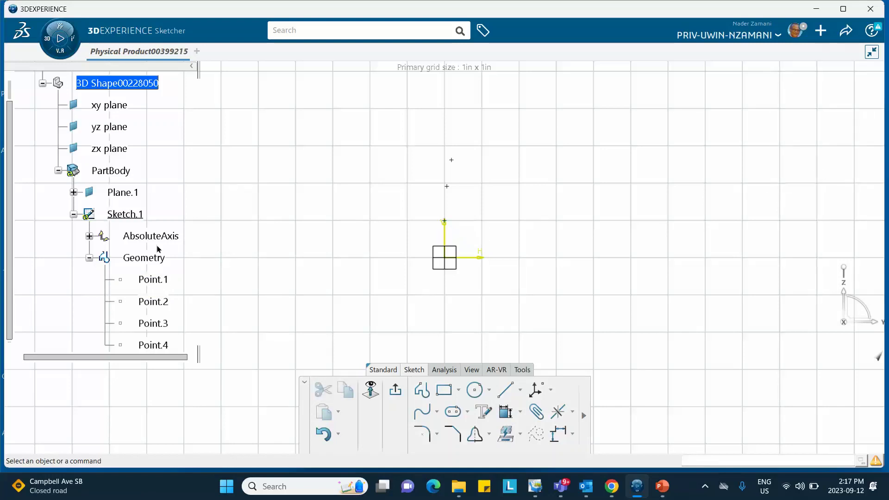
Step: Correct Point.2 by setting its V coordinate to 0.914 in
double_click(158, 302)
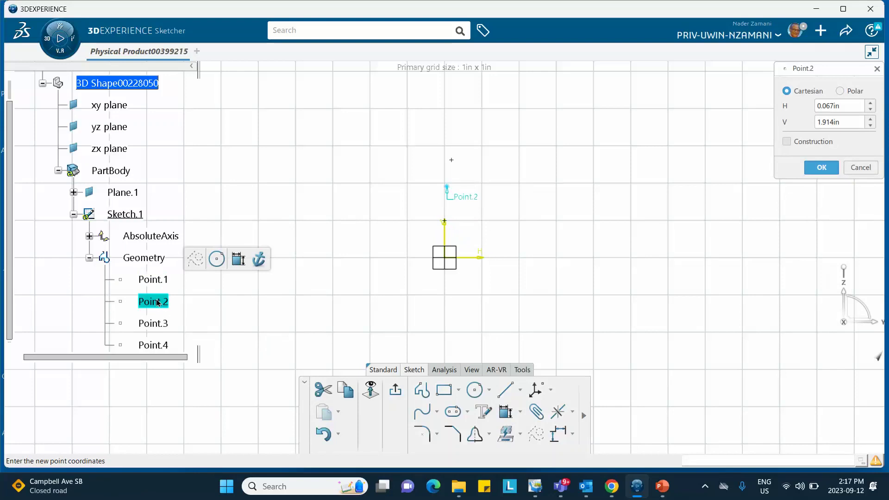
click(820, 122)
key(BackSpace)
click(829, 169)
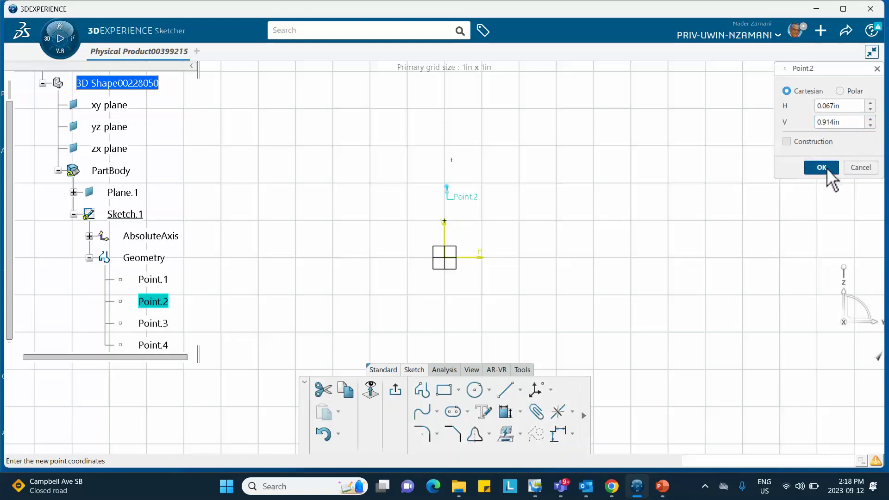
Step: Check the coordinates of Point.3 and delete this point from the sketch
click(168, 323)
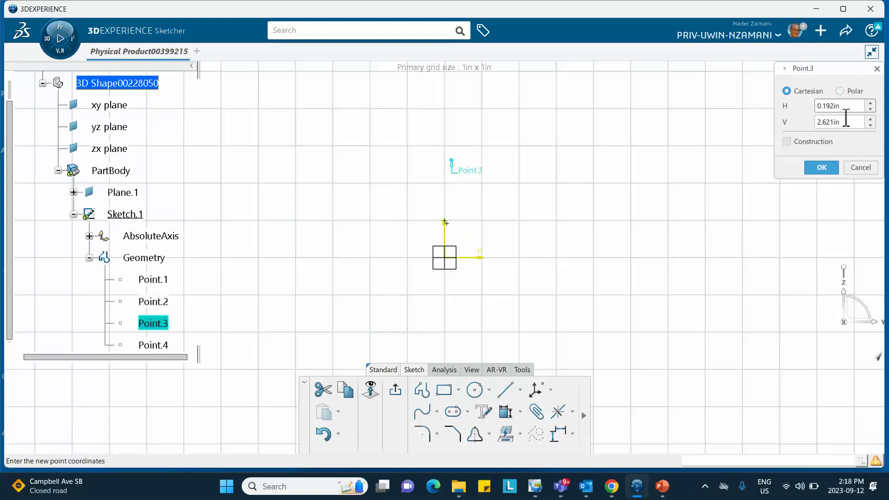
click(859, 169)
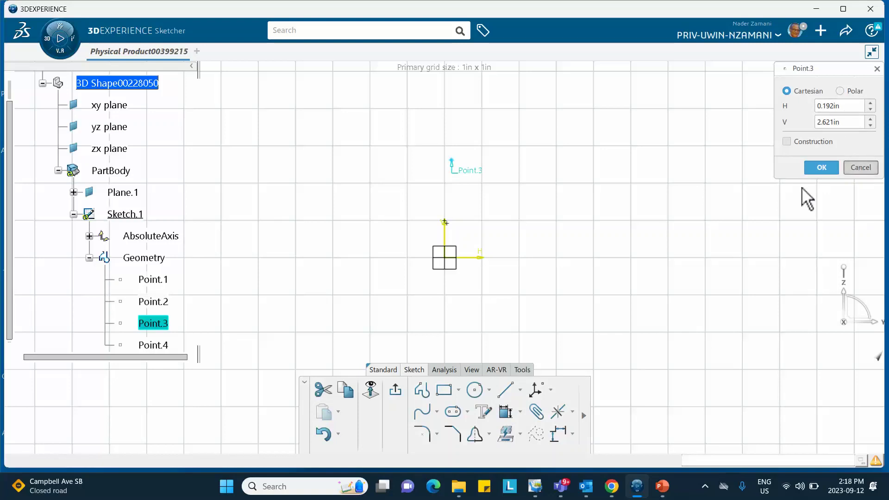
right_click(152, 323)
click(172, 291)
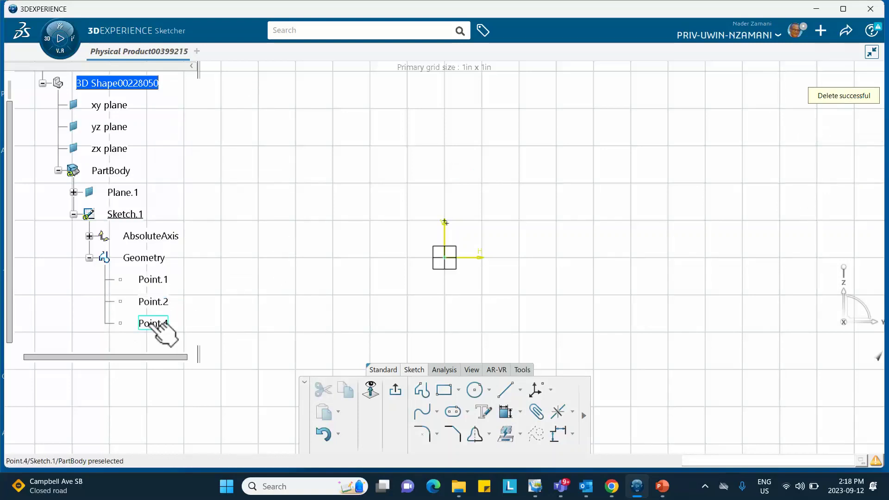
Step: Set the coordinates of Point.4 to H 0.125 in and V 0.707 in
double_click(152, 324)
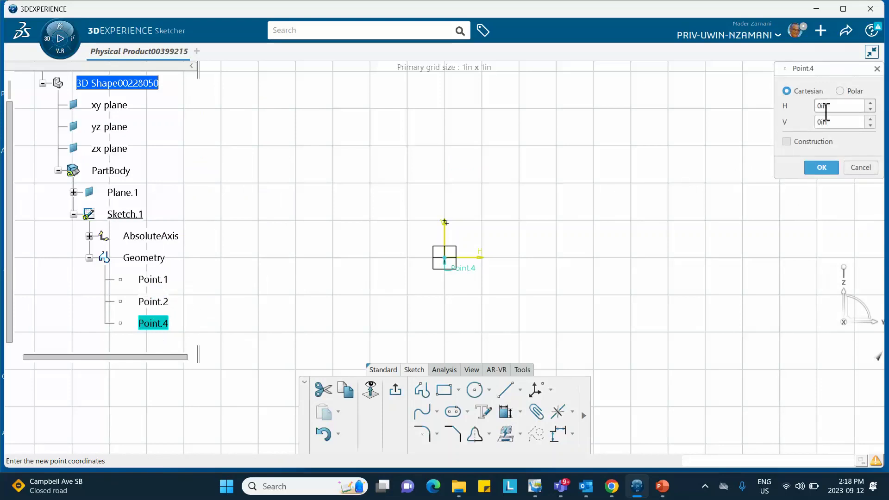
double_click(834, 105)
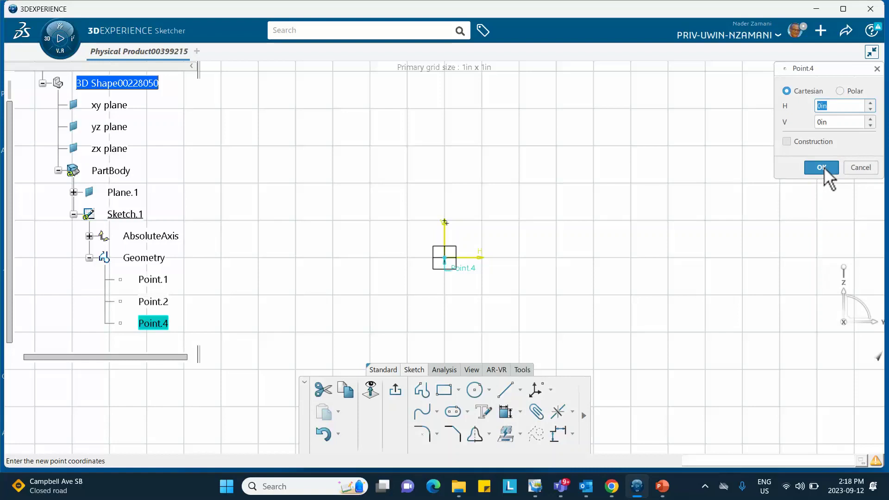
text(.125)
drag(835, 123, 778, 125)
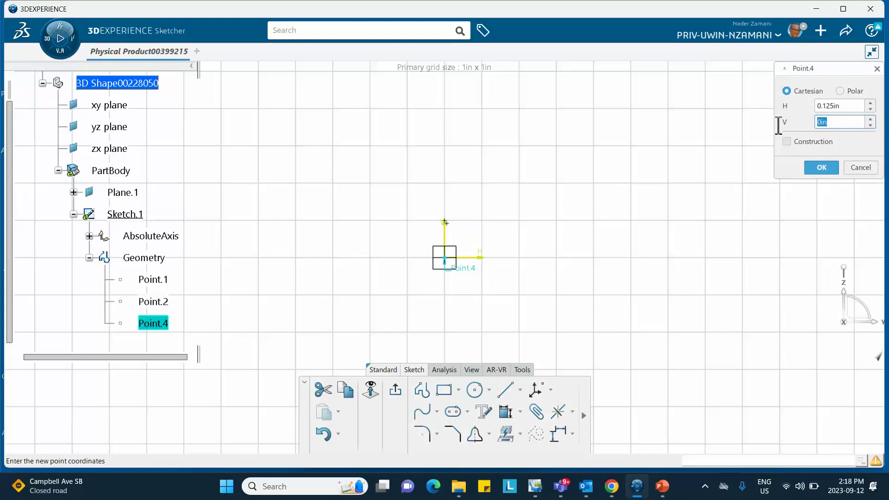
text(.707)
click(821, 167)
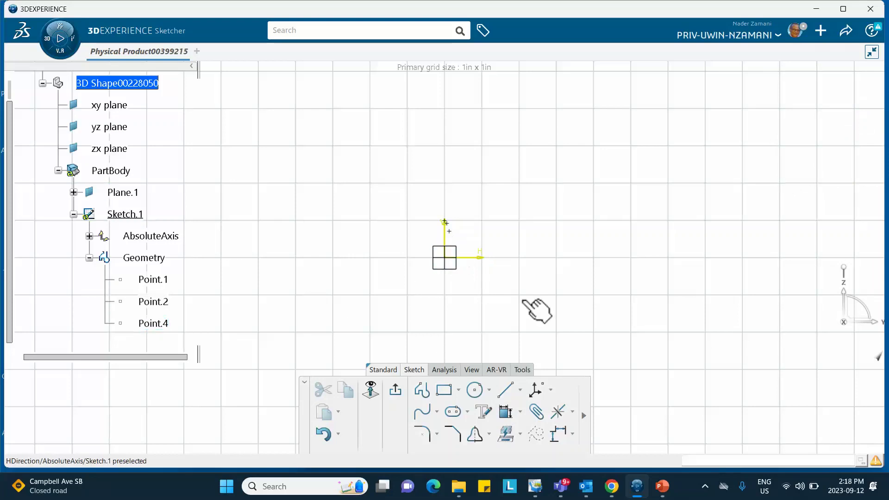
Step: Add a sketch point at H 0.167 in and V 0.5 in using absolute Cartesian coordinates
click(540, 391)
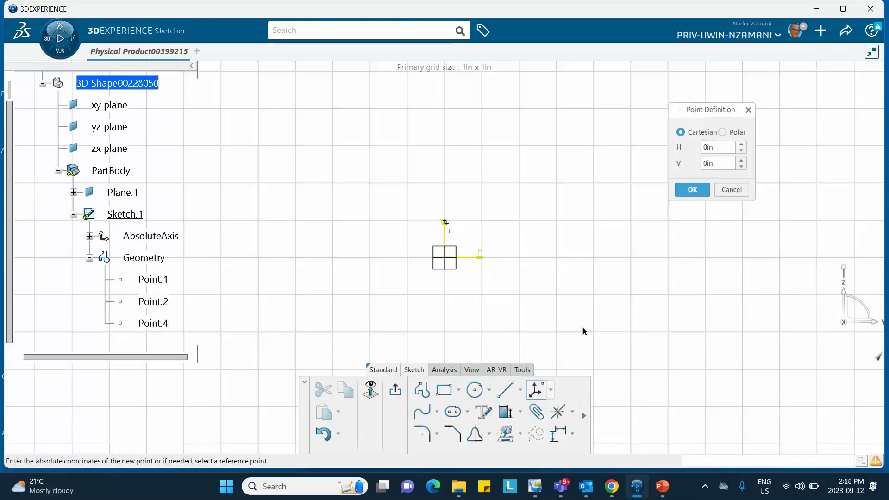
double_click(719, 147)
text(.167)
click(721, 165)
text(.)
click(688, 189)
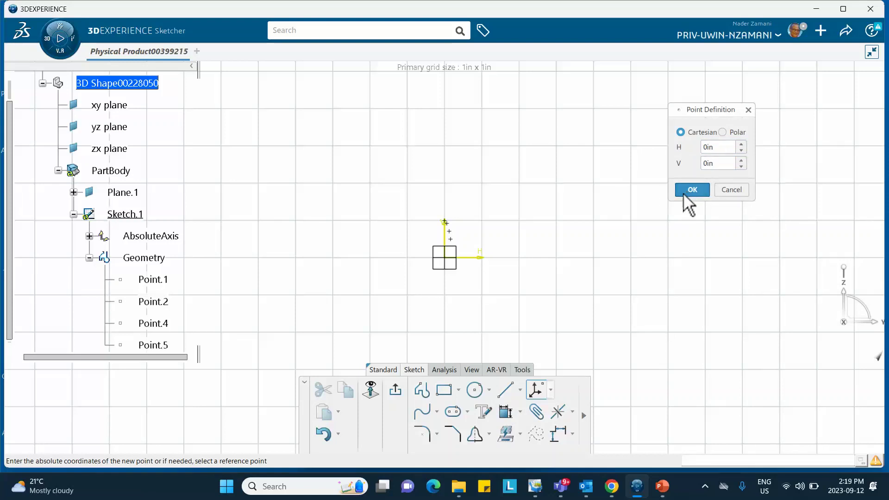
Step: Add a sketch point at H 0.2 in and V 0.309 in
double_click(723, 148)
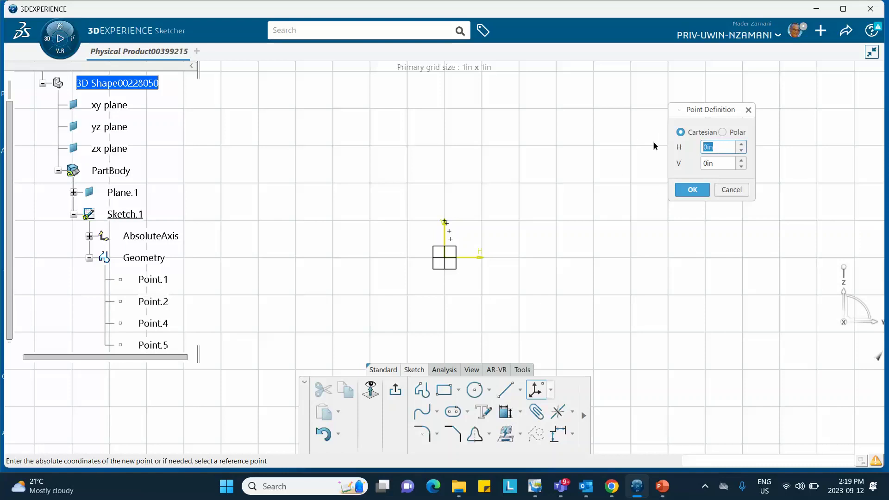
text(.2)
double_click(722, 164)
text(.)
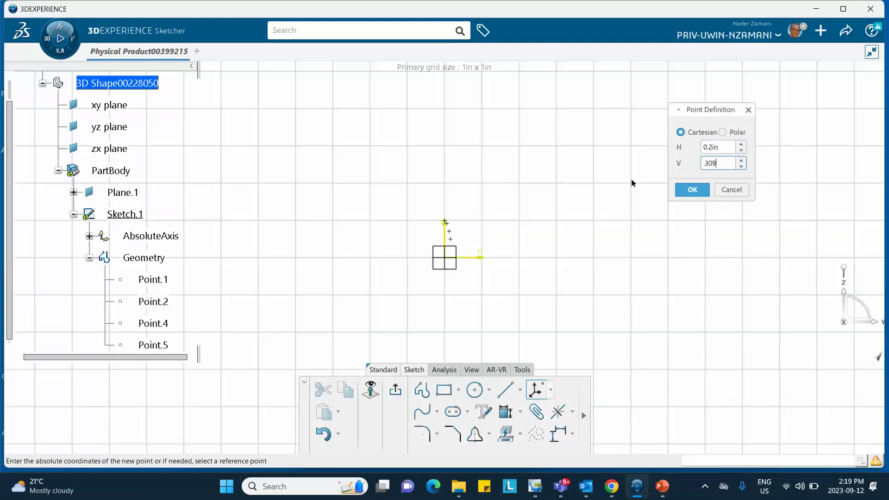
click(694, 189)
Step: Add a sketch point at H 0.25 in and V 0 in
double_click(727, 147)
text(.)
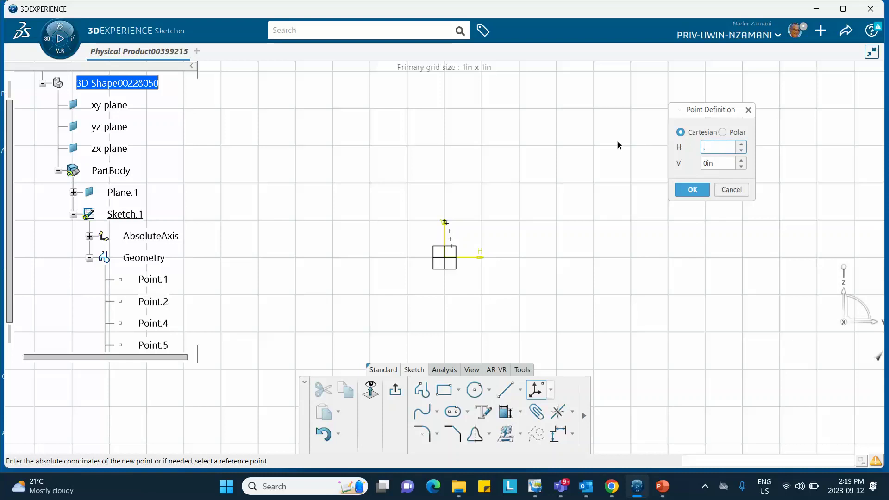
text(25)
click(716, 163)
double_click(716, 163)
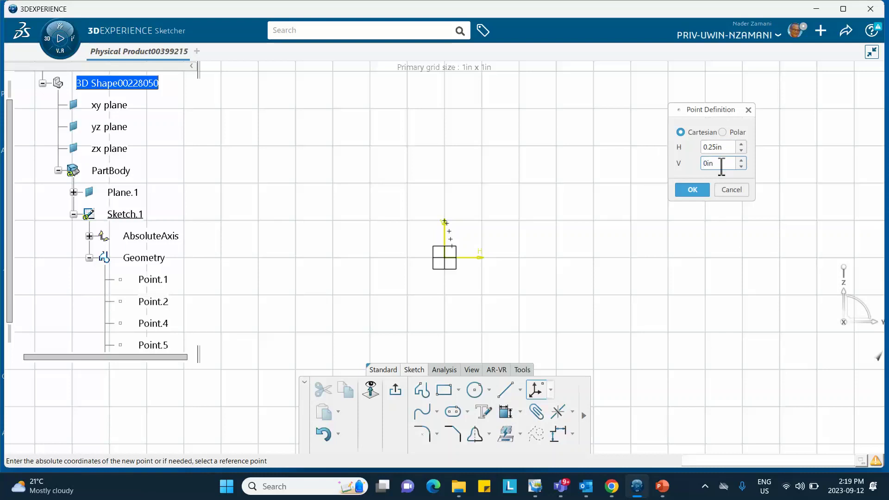
click(693, 189)
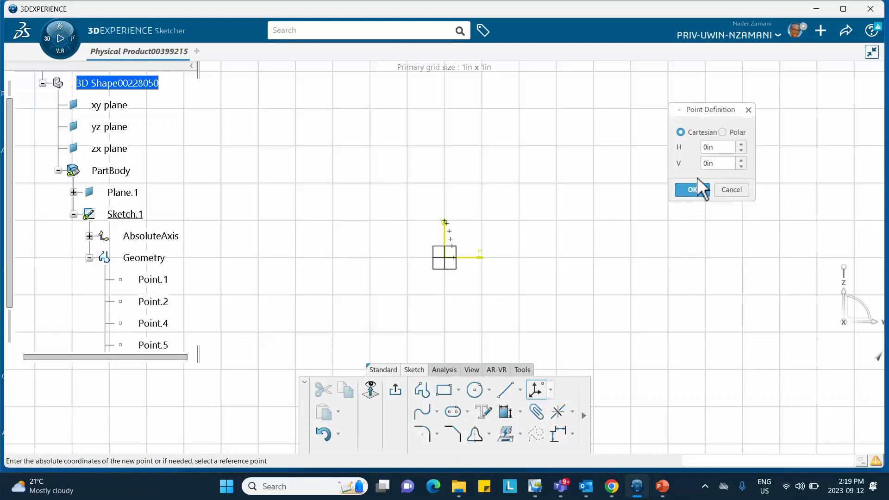
Step: Add a sketch point at H 0.3 in and V -0.309 in
double_click(729, 148)
text(.3)
double_click(723, 165)
text(-)
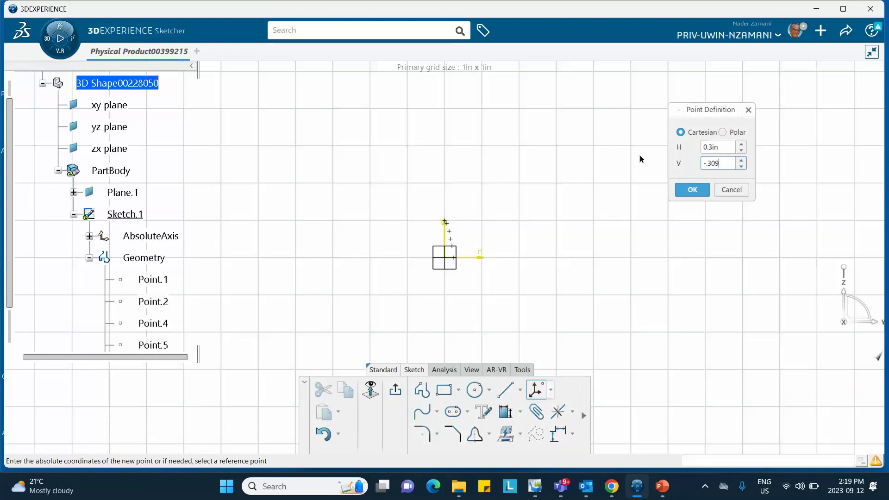
click(692, 185)
Step: Add a sketch point at H 0.333 in and V -0.5 in
double_click(708, 147)
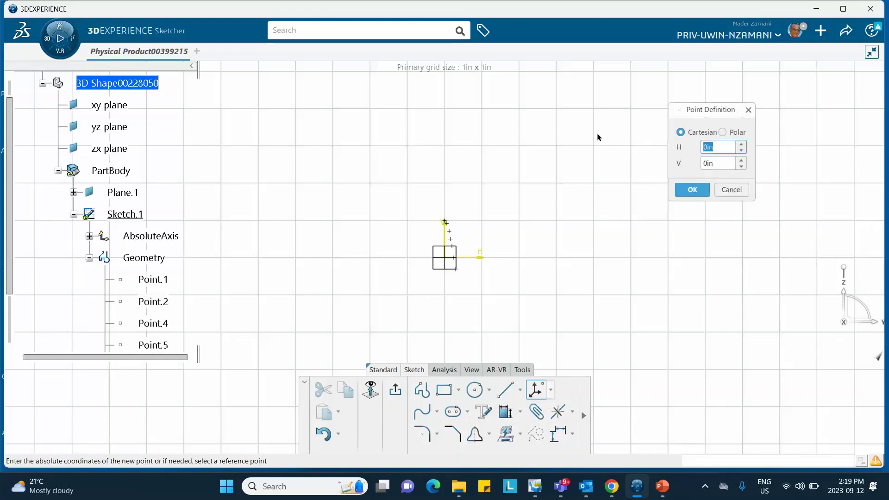
text(.333)
click(715, 164)
text(-.5)
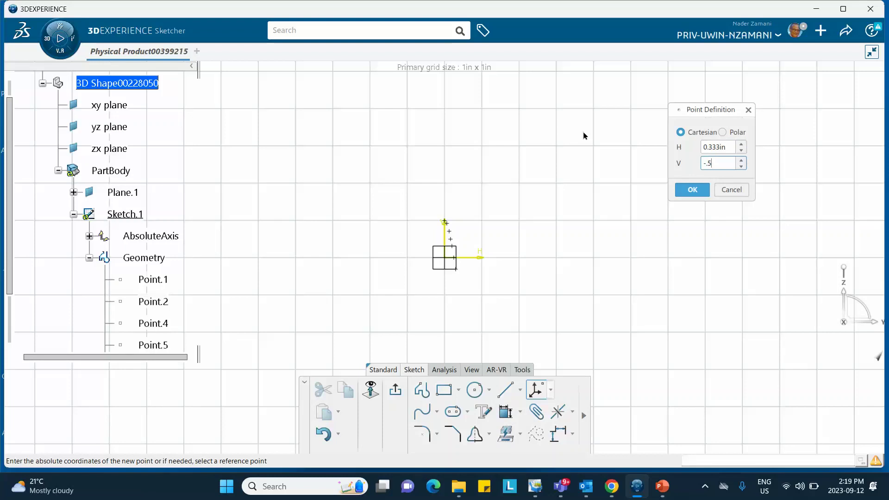
click(696, 190)
Step: Add a sketch point at H 0.375 in and V -0.707 in
double_click(718, 149)
text(.375)
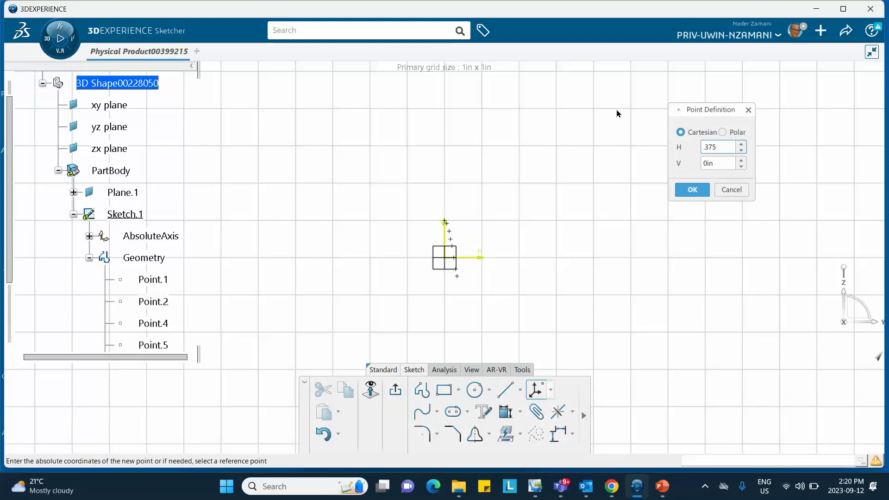
drag(716, 162, 685, 168)
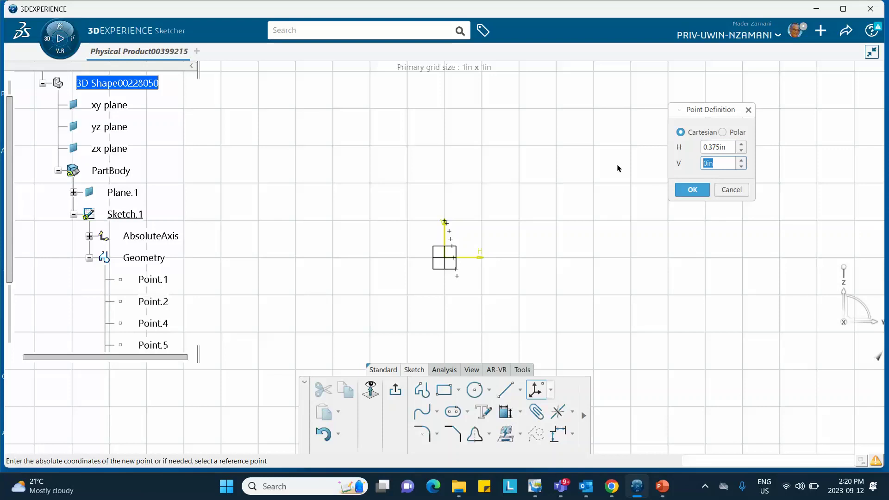
text(-.707)
click(696, 189)
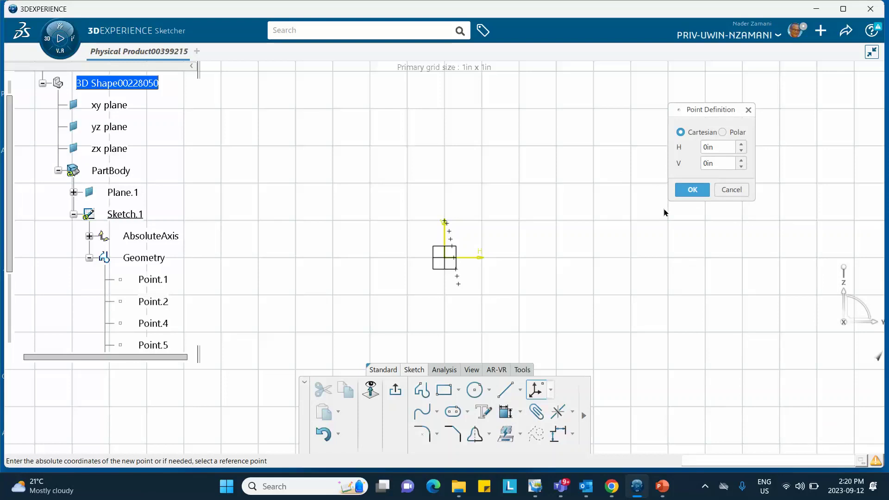
Step: Add a sketch point at H 0.433 in and V -0.914 in
drag(722, 153, 663, 152)
text(.433)
click(724, 164)
drag(723, 164, 627, 158)
text(-.914)
click(693, 188)
Step: Add a final sketch point at H 0.5 in and V -1 in, and end point creation
drag(721, 148, 627, 140)
text(.5)
click(720, 162)
drag(720, 163, 576, 103)
text(-)
click(688, 189)
click(732, 190)
mouse_move(587, 206)
middle_down()
mouse_move(568, 130)
mouse_move(567, 175)
mouse_move(452, 258)
middle_up()
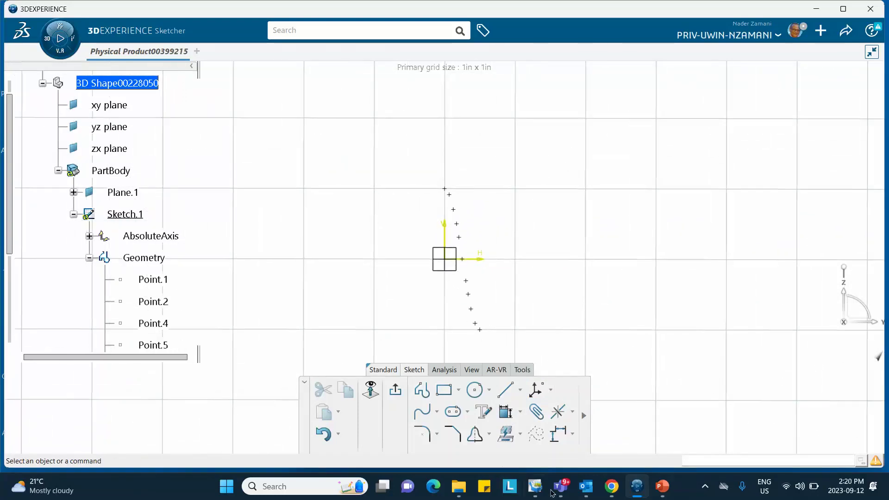
Step: Check the cosine data table in PowerPoint, return to 3DEXPERIENCE and compare it with the points listed under the sketch geometry
mouse_move(637, 492)
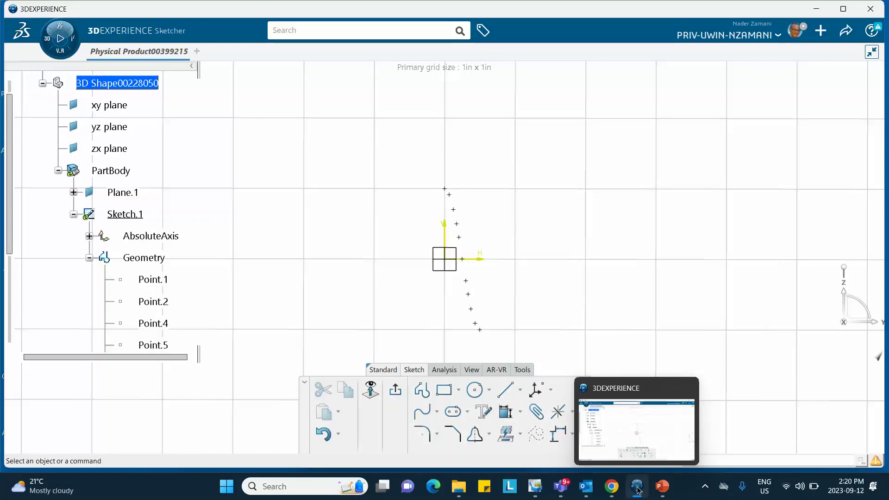
click(662, 486)
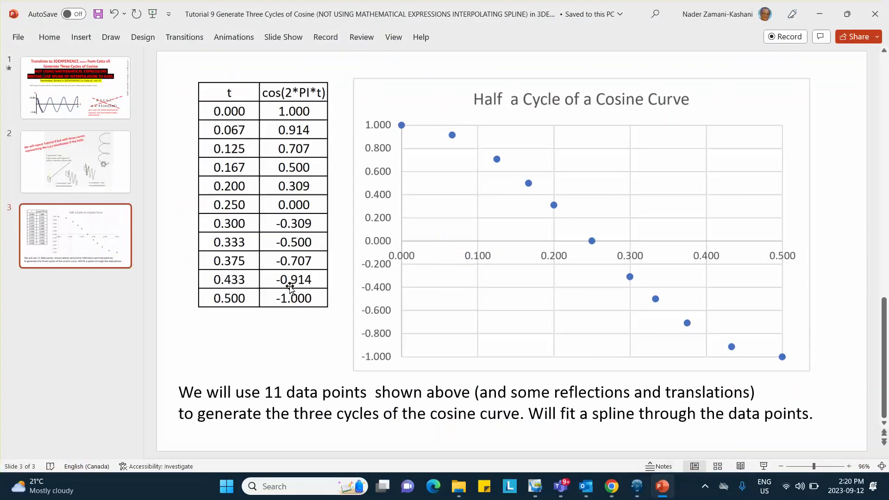
click(819, 14)
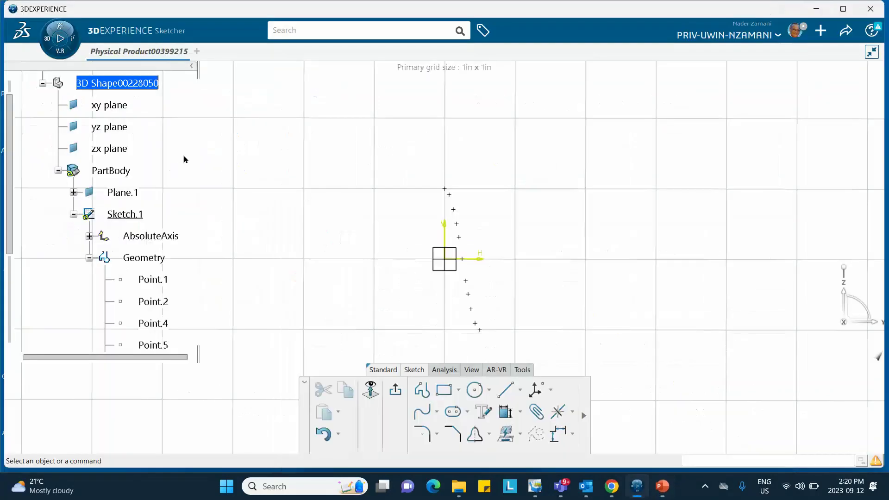
scroll(116, 222, down, 5)
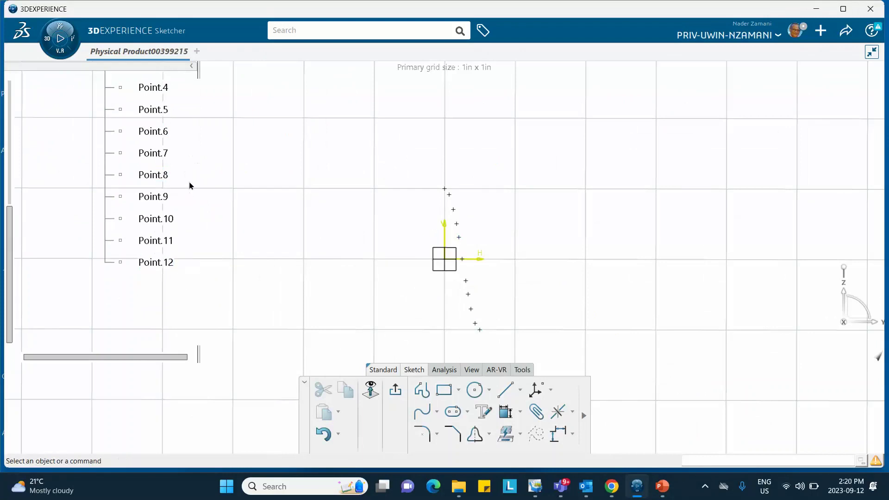
scroll(188, 190, up, 2)
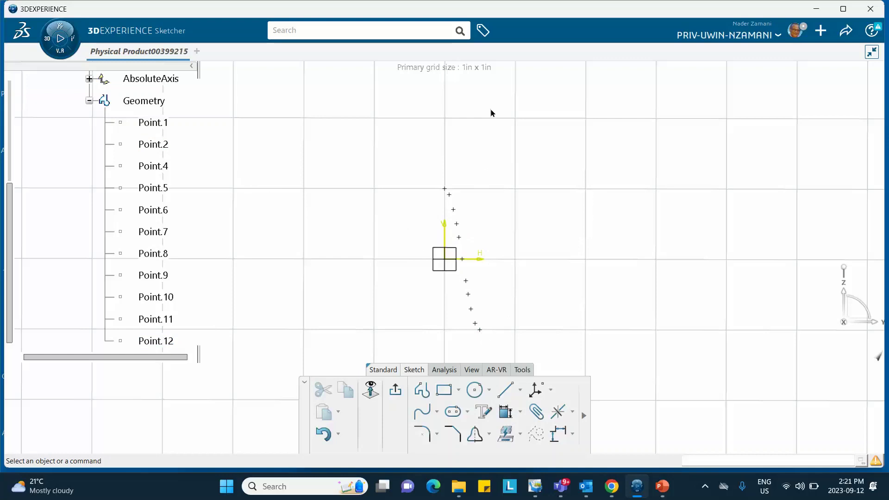
Step: Review the three-cycle cosine diagram on the first slide in PowerPoint, then return to the sketch in 3DEXPERIENCE
click(663, 487)
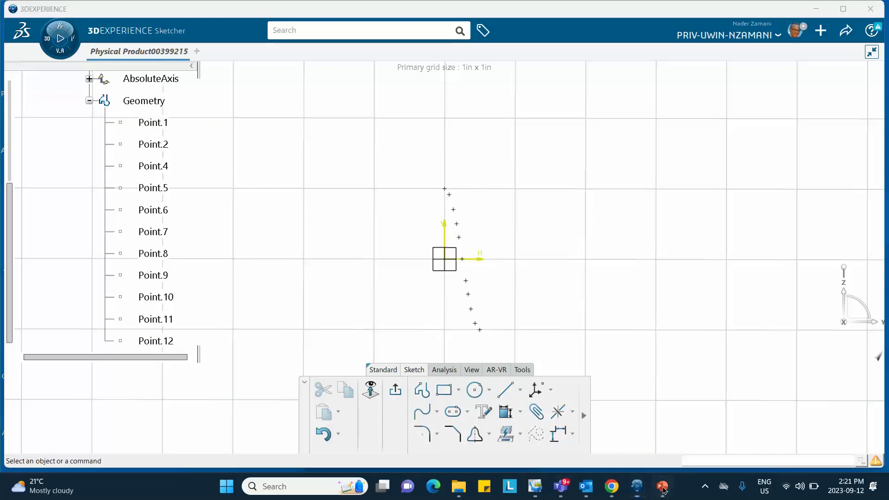
click(98, 178)
click(106, 112)
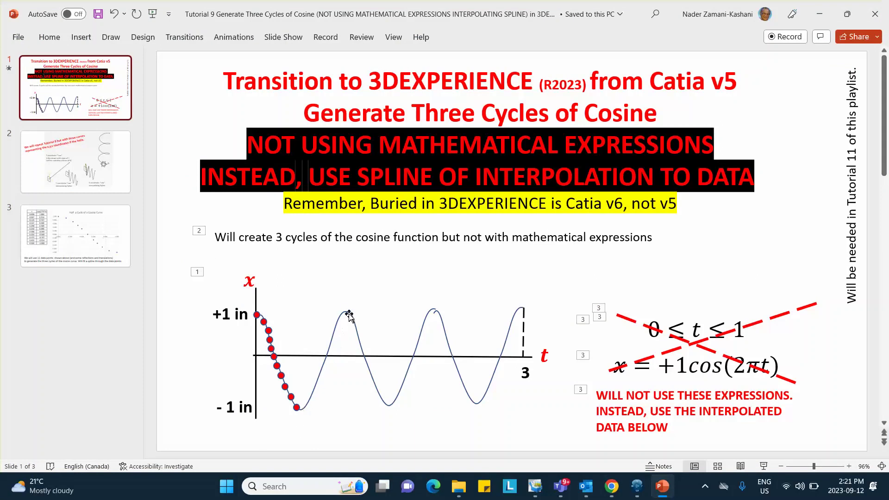
click(817, 15)
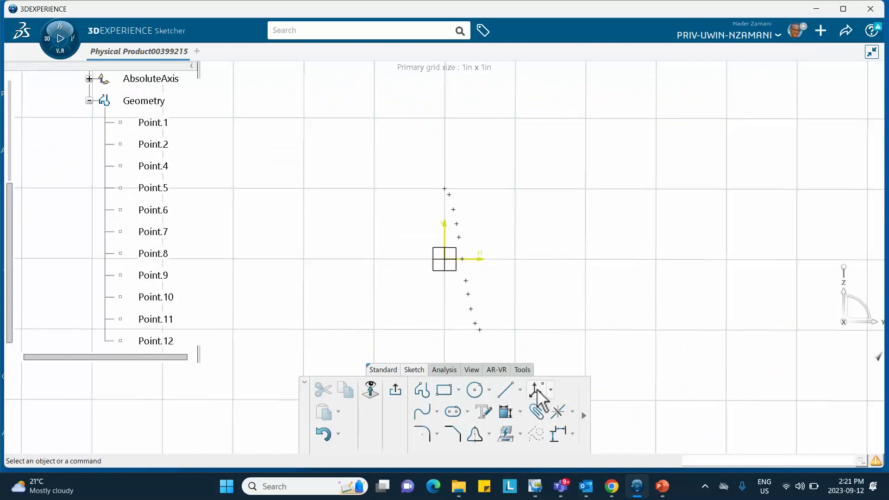
Step: Draw a vertical line from the lowest point at H 0.5 in, V -1 in up beyond the height of the first point
click(505, 389)
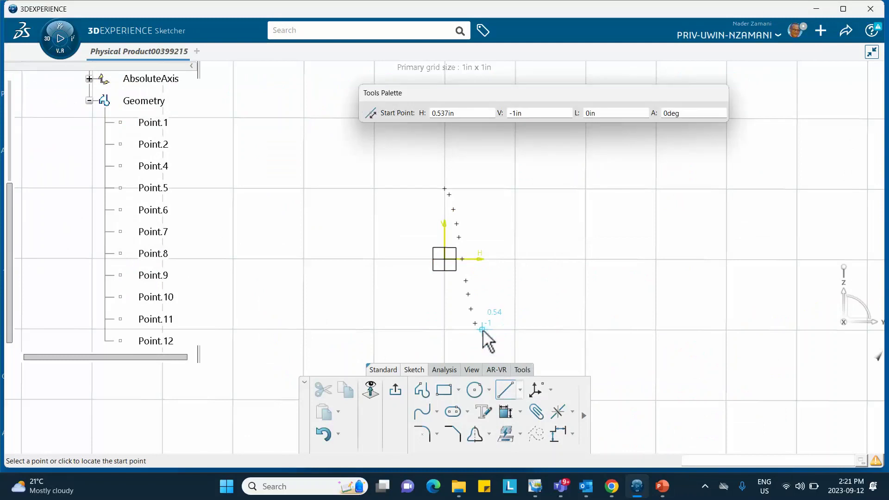
click(480, 330)
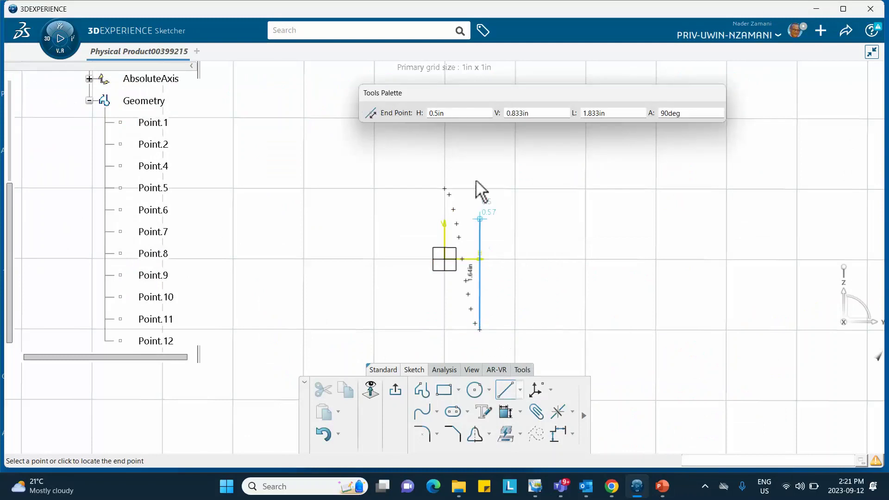
click(481, 139)
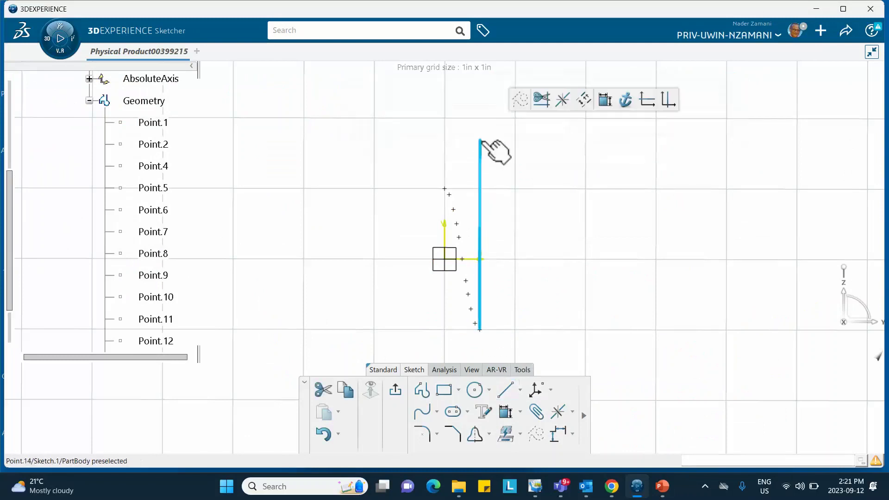
mouse_move(415, 161)
mouse_down()
mouse_move(464, 324)
mouse_move(490, 357)
mouse_up()
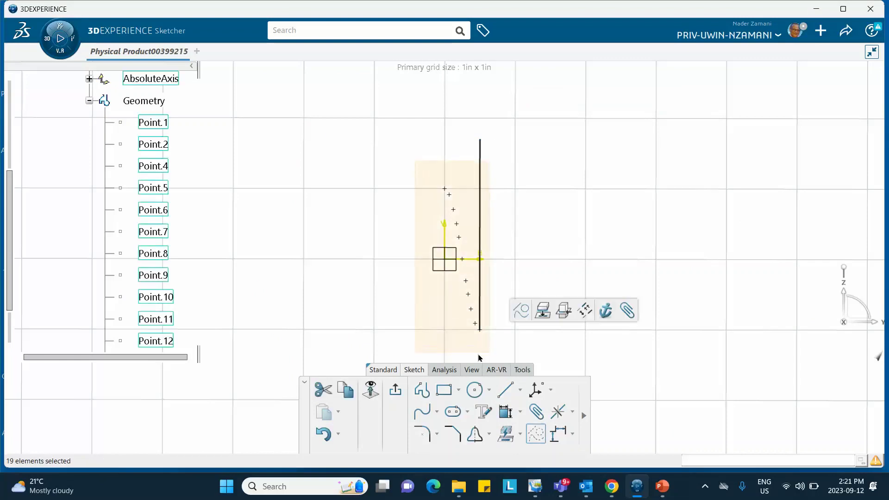
click(440, 209)
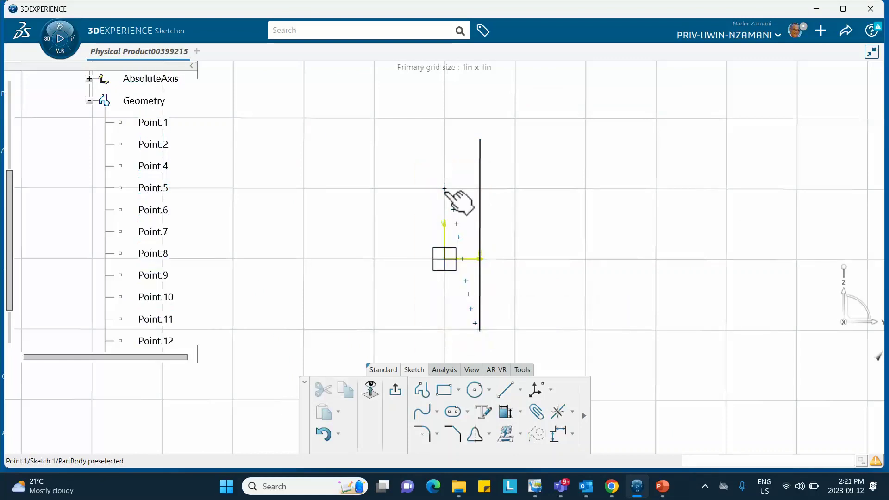
click(447, 190)
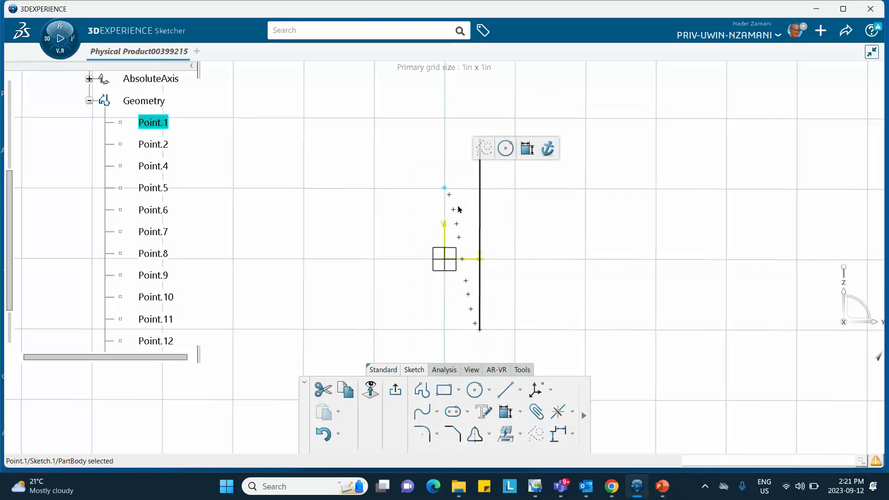
click(449, 195)
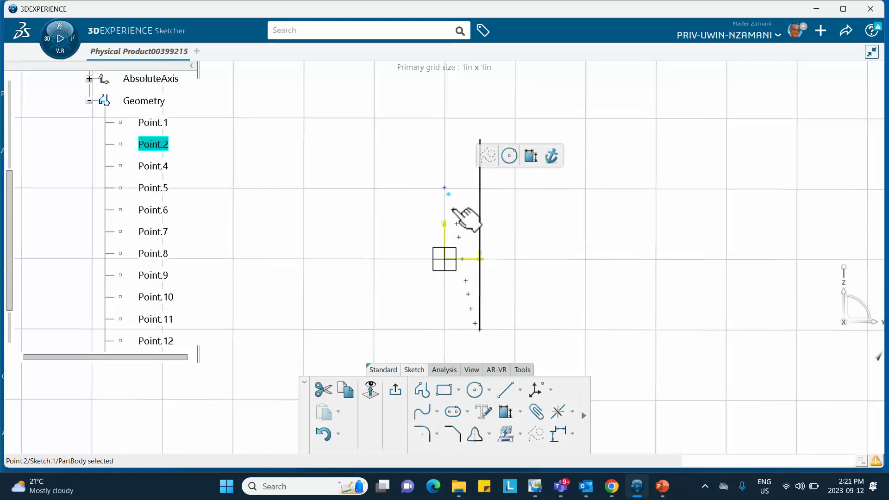
Step: Mirror the descending column of cosine points, excluding the lowest one, about the vertical line at H 0.5 in
drag(427, 168, 480, 339)
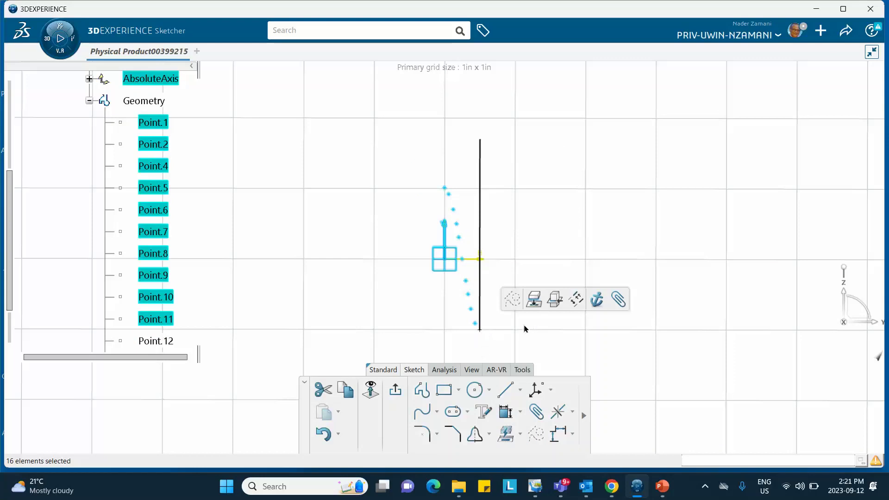
click(474, 437)
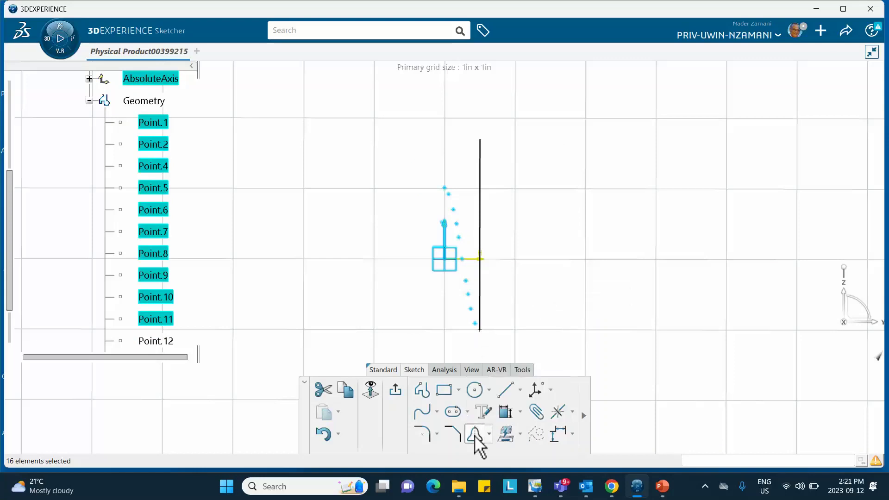
click(480, 187)
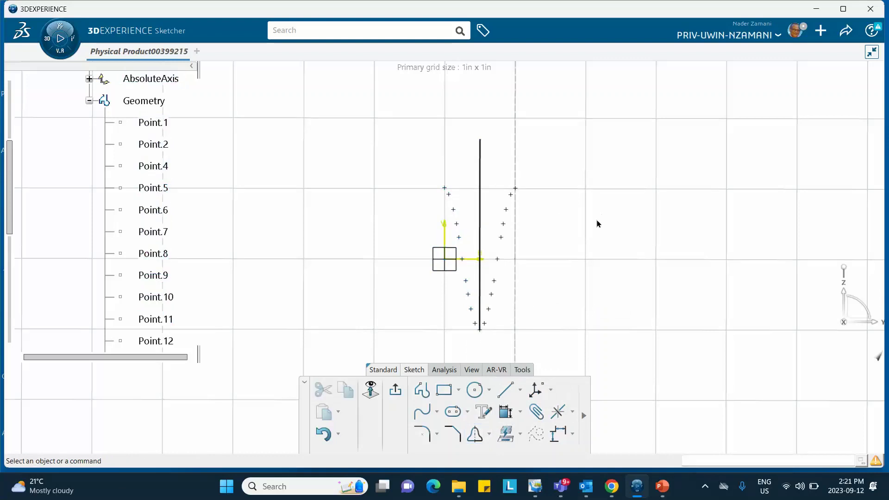
Step: Delete the vertical mirror line and the dashed construction line Line.2 at H 1 in from the sketch
click(481, 181)
key(Delete)
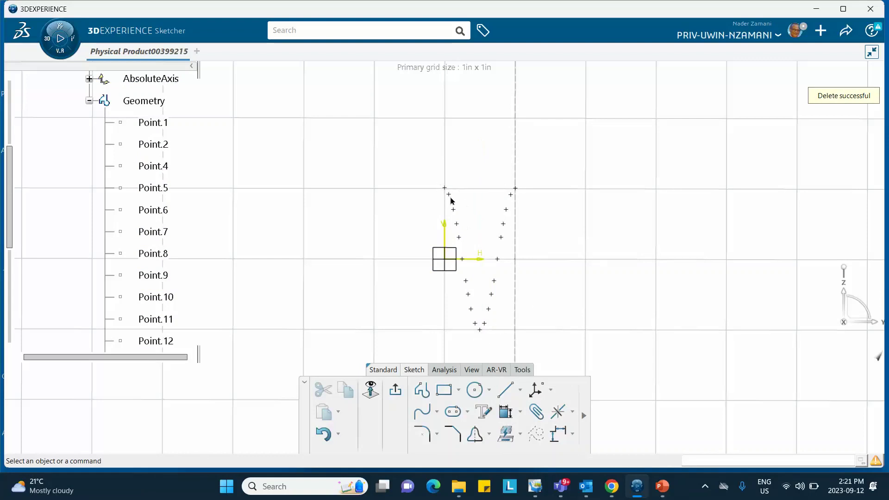
scroll(167, 213, down, 5)
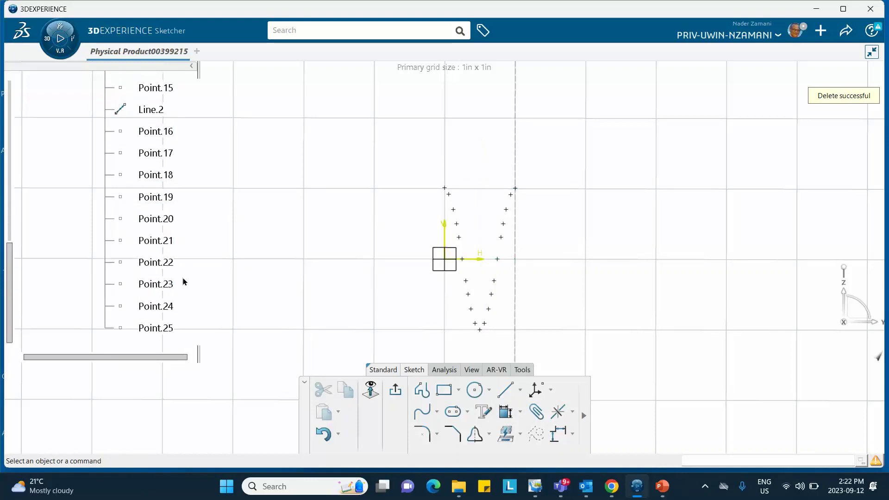
scroll(187, 274, up, 2)
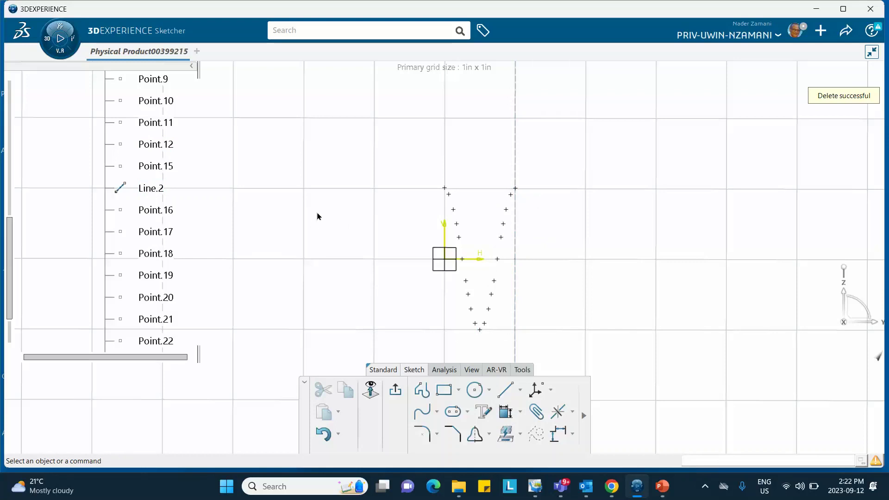
scroll(180, 208, up, 2)
scroll(179, 199, down, 5)
scroll(177, 194, up, 2)
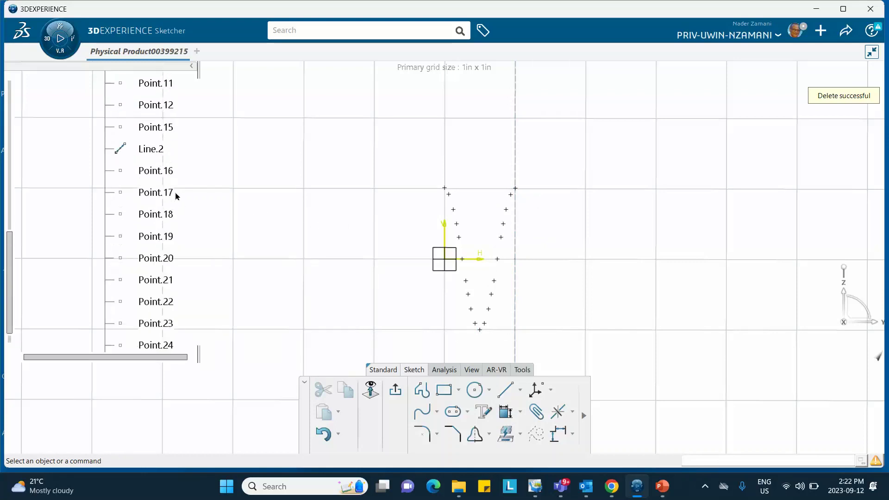
click(165, 148)
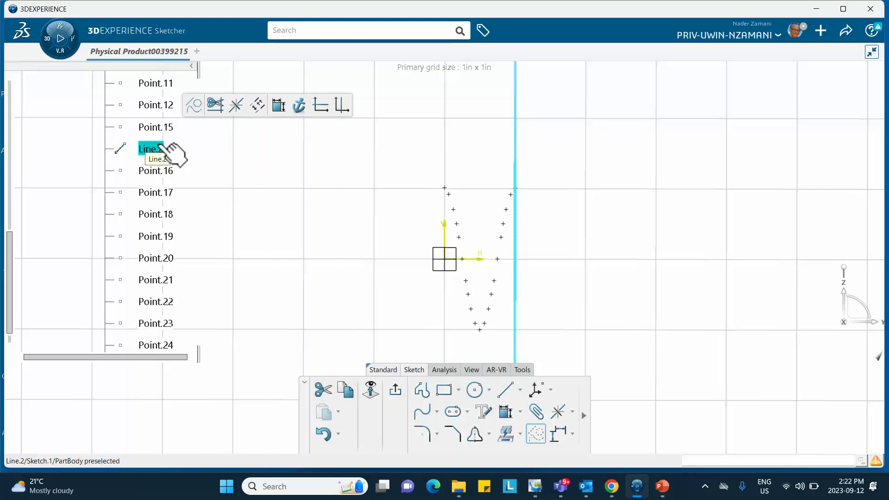
right_click(162, 148)
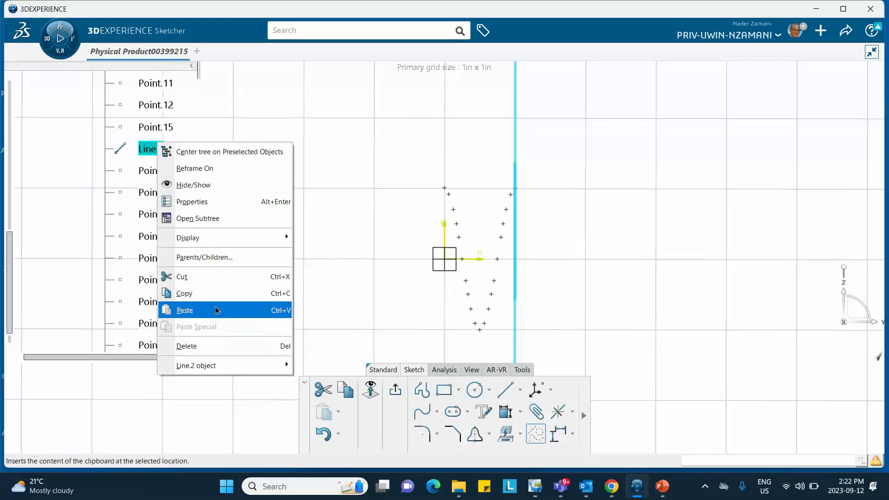
click(212, 345)
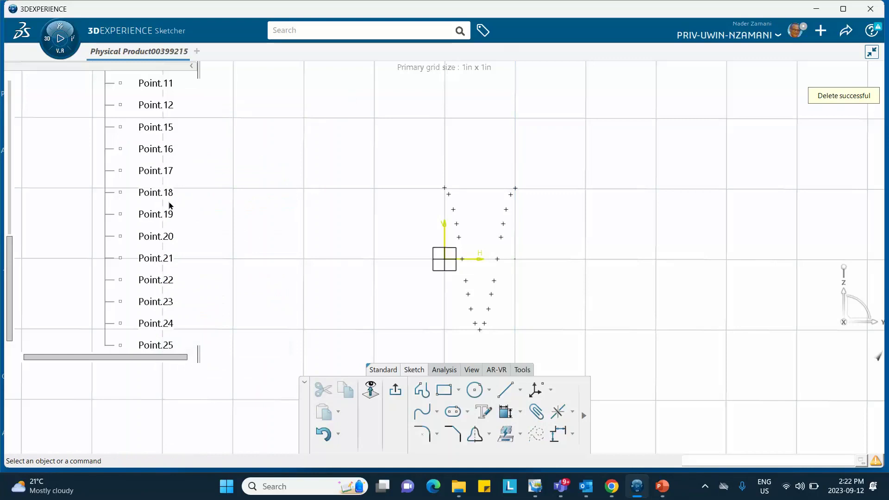
Step: Review the original and mirrored points listed under the sketch geometry
scroll(178, 204, down, 3)
scroll(174, 221, up, 5)
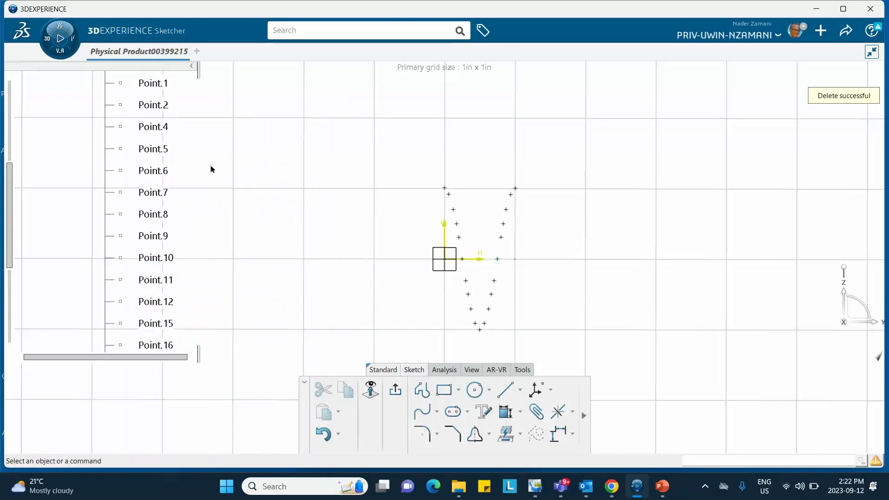
scroll(180, 186, down, 1)
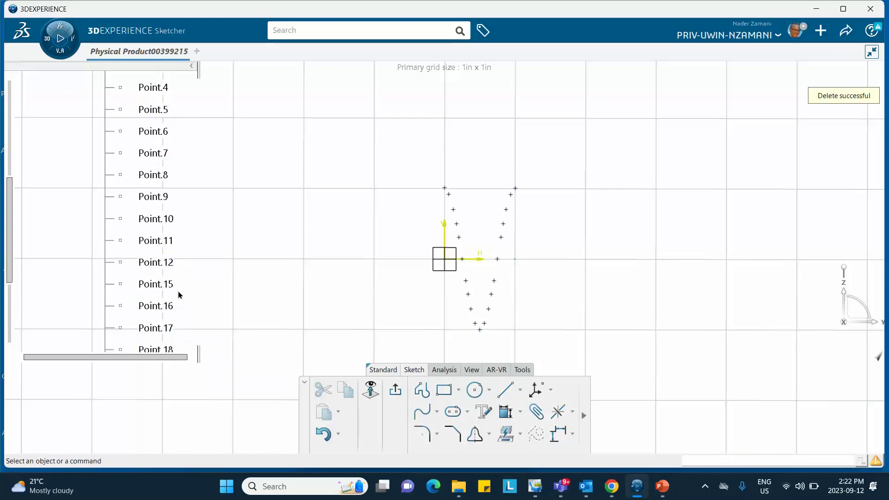
scroll(180, 274, down, 3)
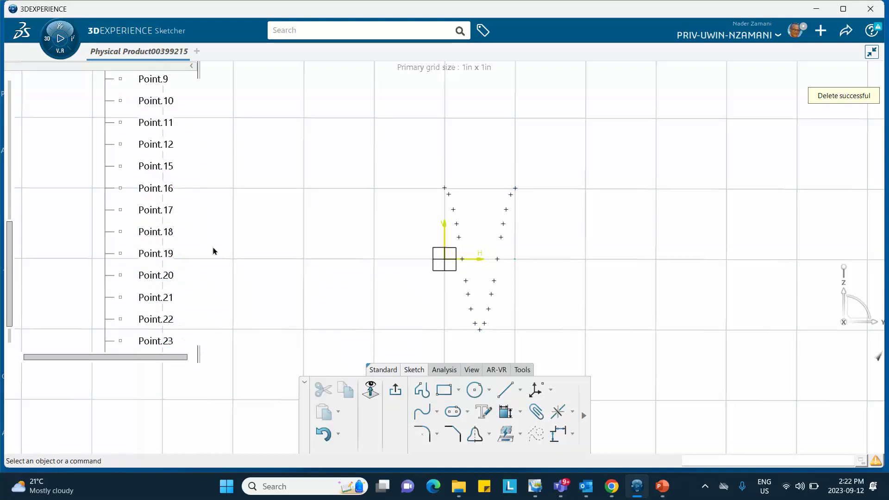
scroll(190, 186, up, 1)
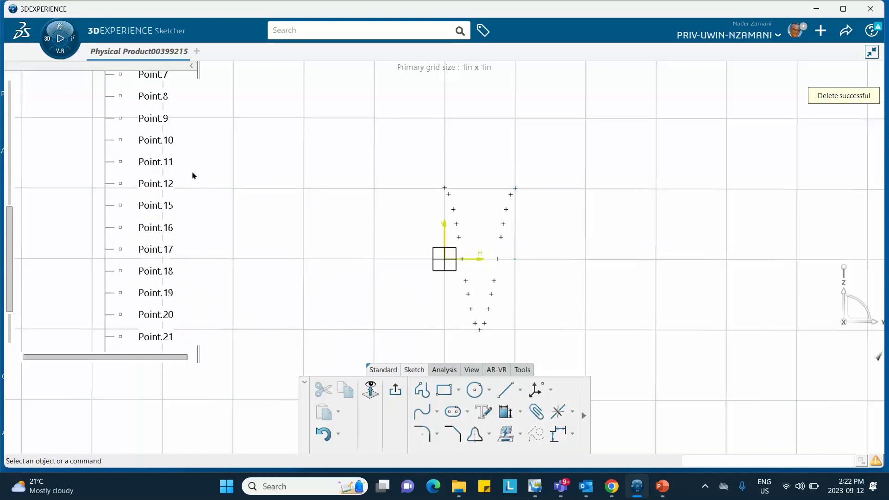
scroll(193, 175, up, 1)
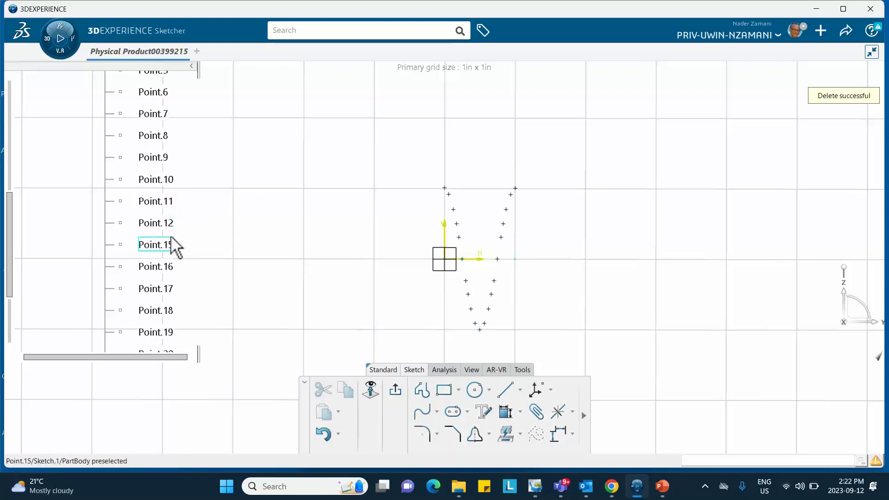
scroll(182, 212, down, 1)
scroll(184, 211, down, 1)
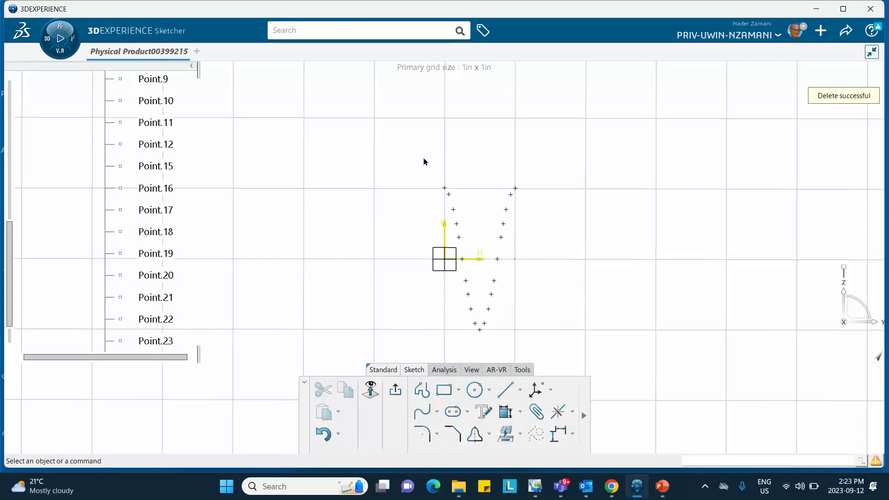
Step: Start a spline at the first point on the V axis and run it down through each point to the H-axis crossing
mouse_move(409, 135)
middle_down()
mouse_move(274, 116)
mouse_move(234, 128)
middle_up()
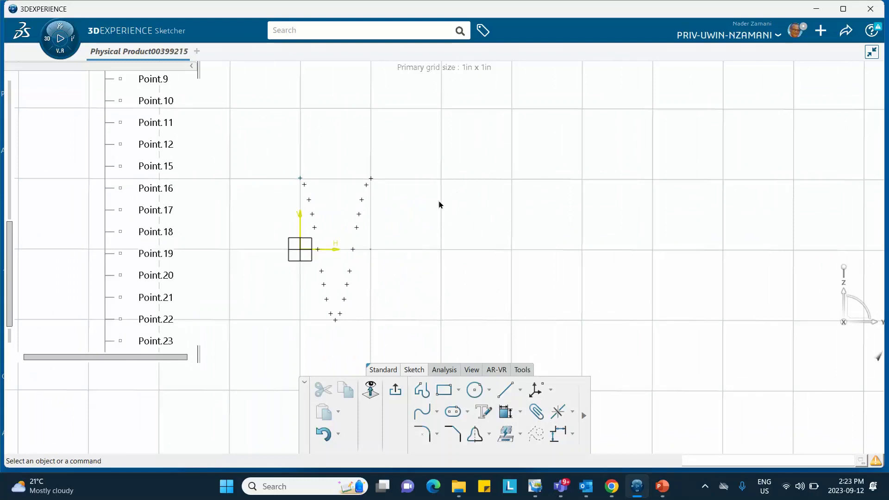
click(422, 412)
mouse_move(445, 310)
middle_down()
mouse_move(441, 271)
mouse_move(453, 248)
mouse_move(502, 237)
mouse_move(506, 271)
middle_up()
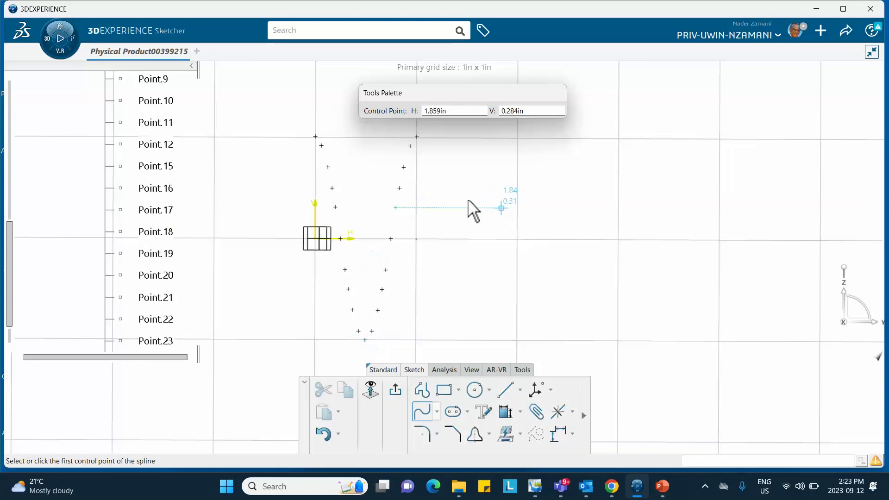
click(316, 136)
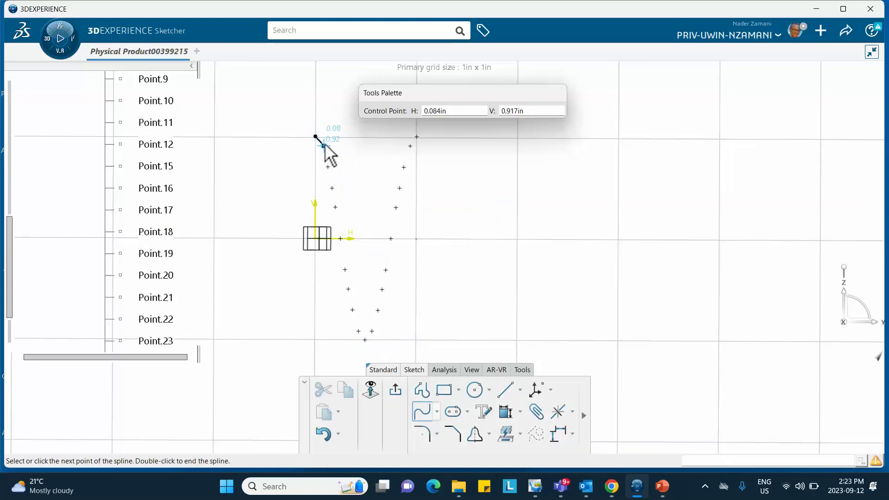
middle_drag(330, 151, 303, 137)
click(276, 106)
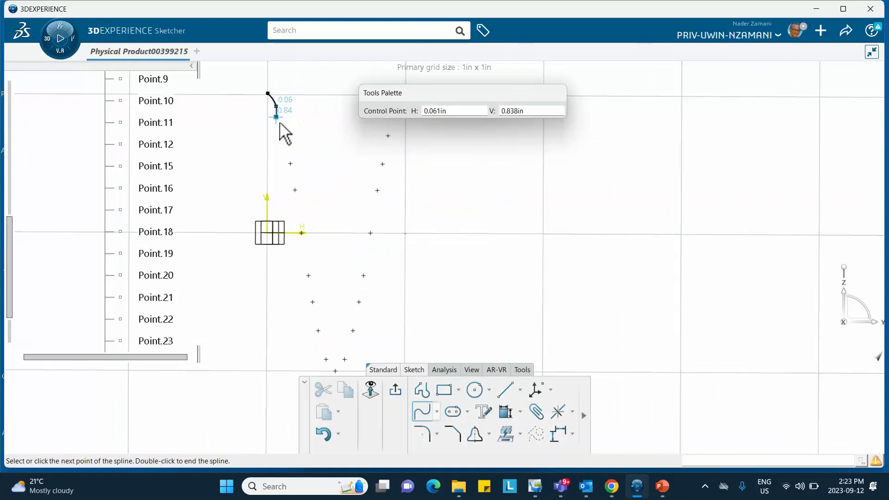
click(287, 136)
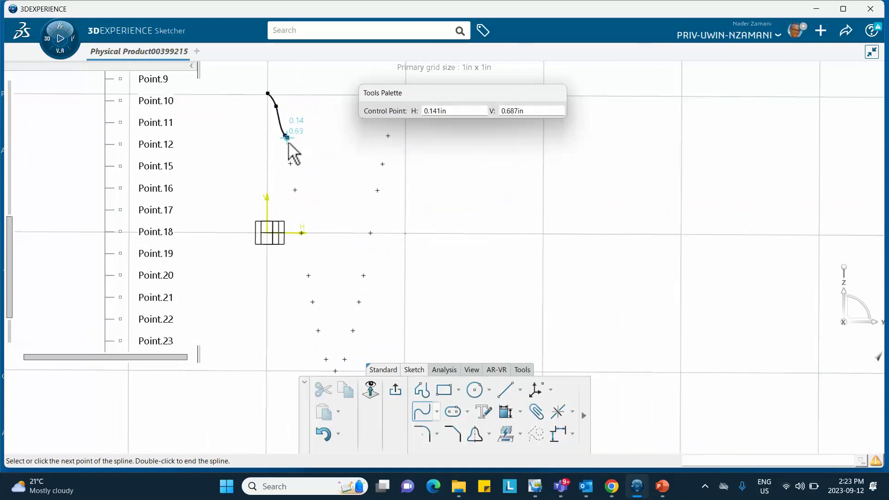
click(291, 164)
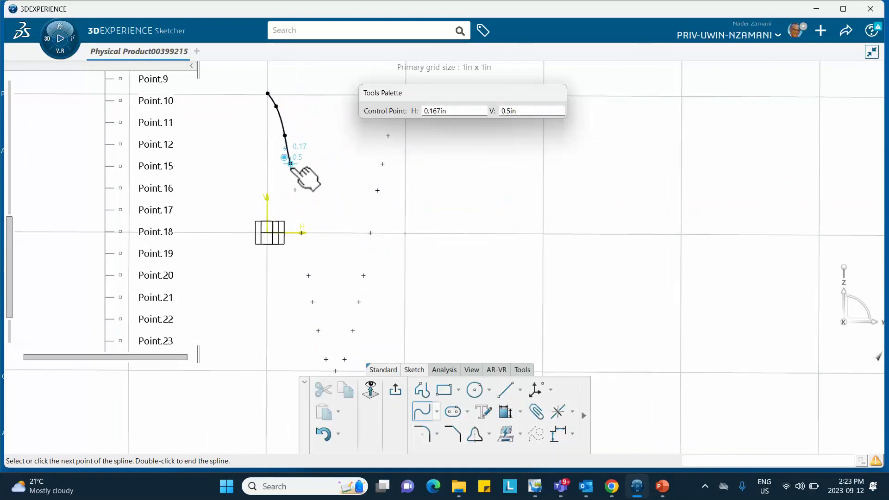
click(295, 190)
click(301, 232)
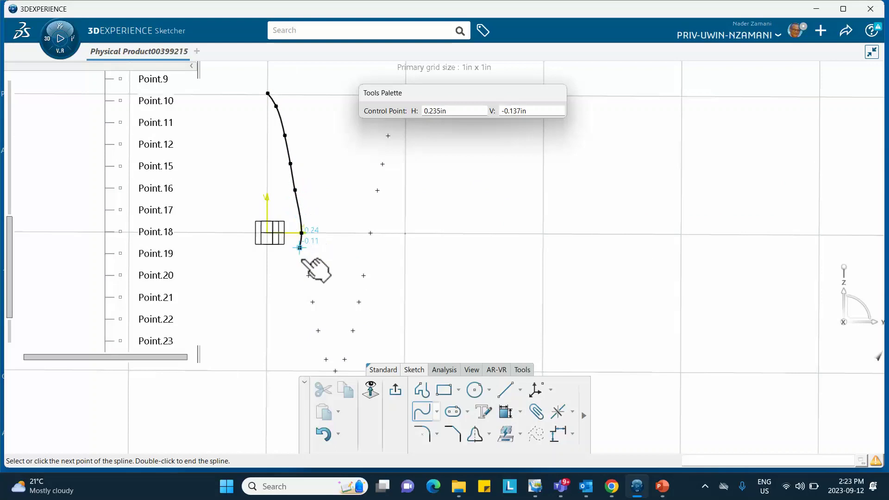
Step: Continue the spline down through the points below the H axis to the lowest point at H 0.5 in, V -1 in
click(309, 275)
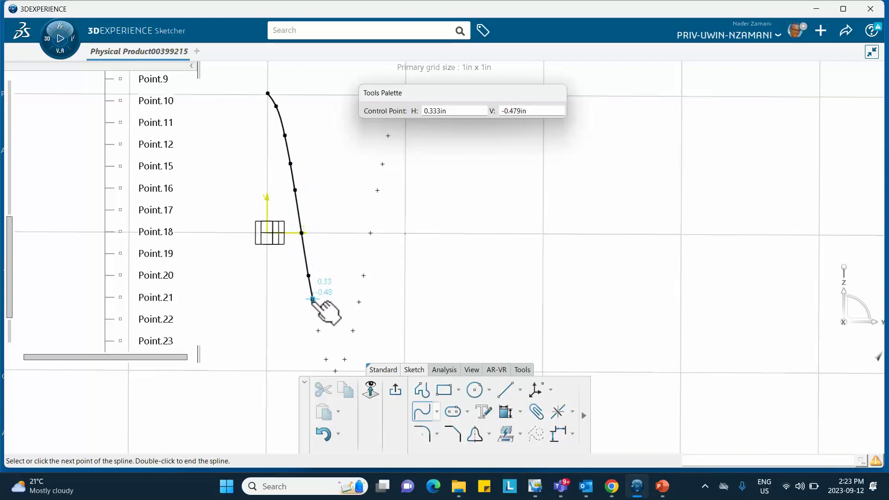
click(313, 299)
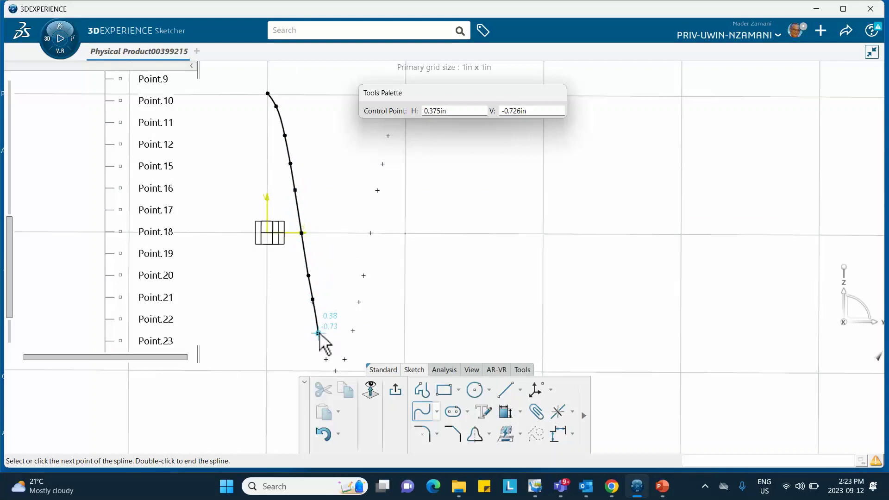
click(318, 333)
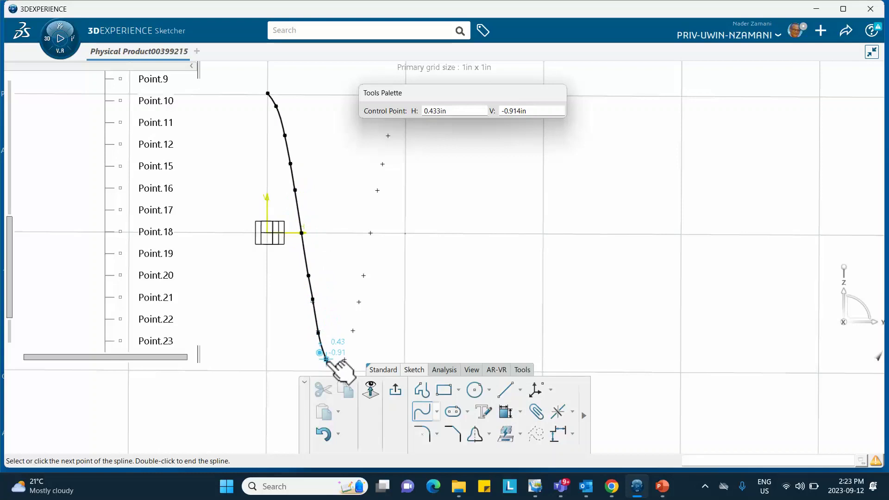
click(326, 359)
middle_drag(293, 296, 300, 199)
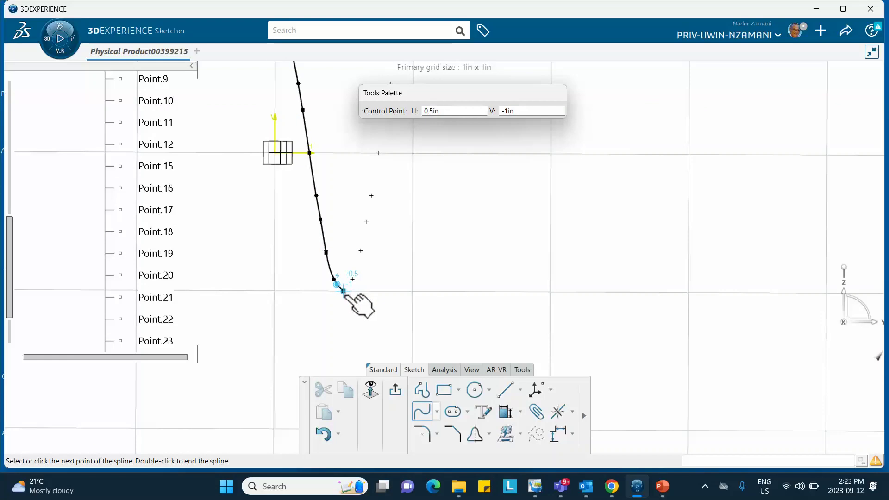
click(343, 291)
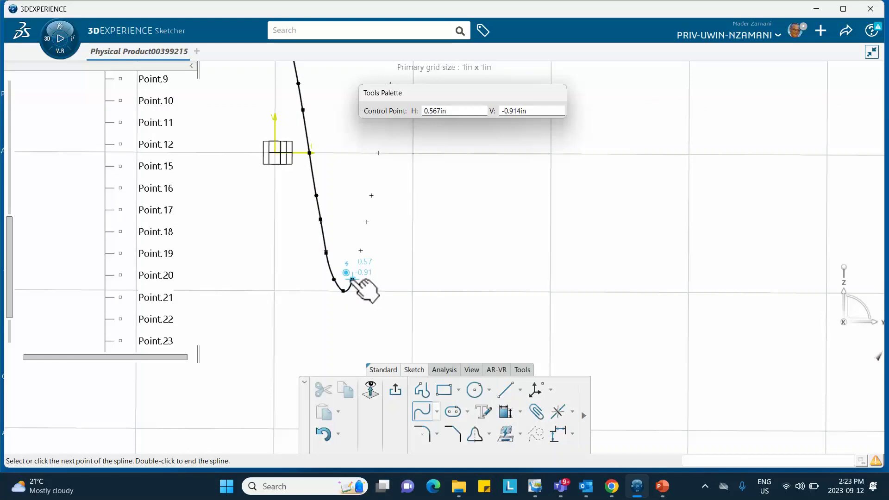
Step: Continue the spline up through the mirrored points and end it at the highest one at H 1 in
click(360, 250)
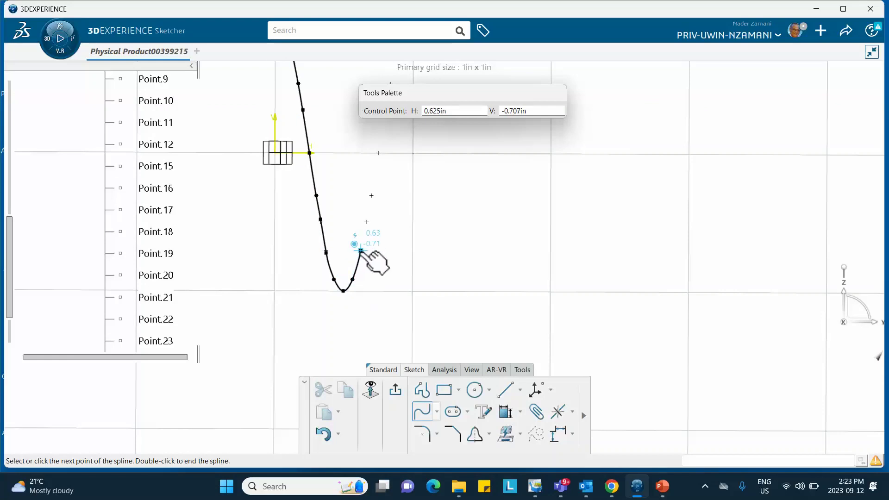
click(367, 223)
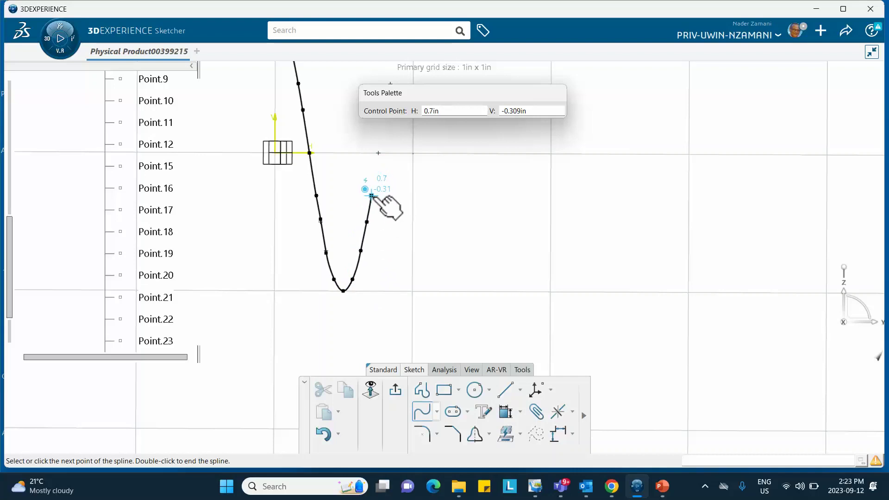
click(371, 195)
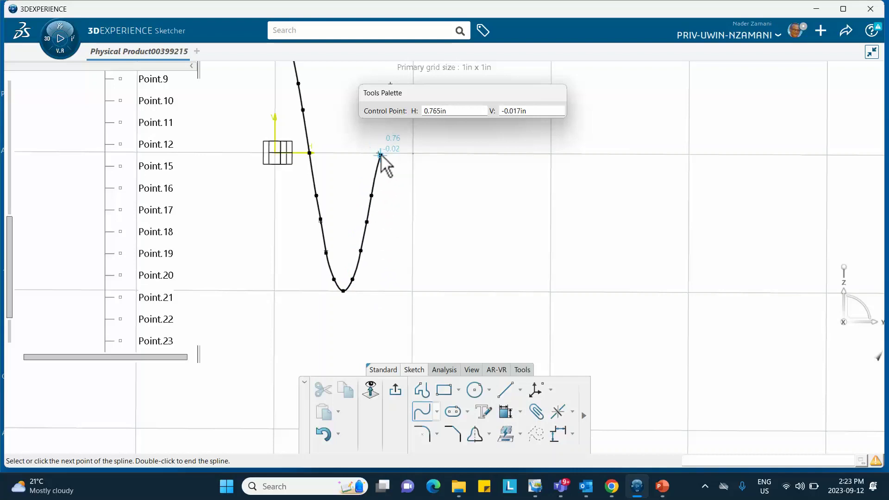
middle_drag(381, 178, 394, 289)
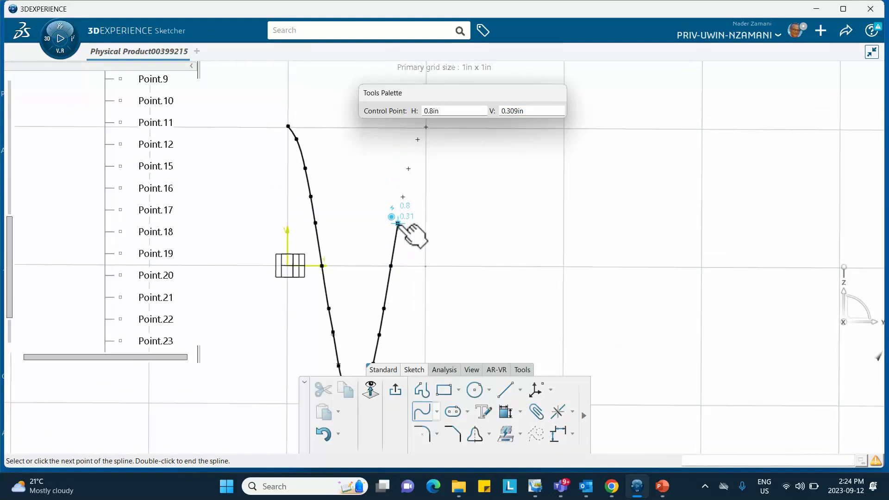
click(397, 224)
click(402, 197)
click(408, 169)
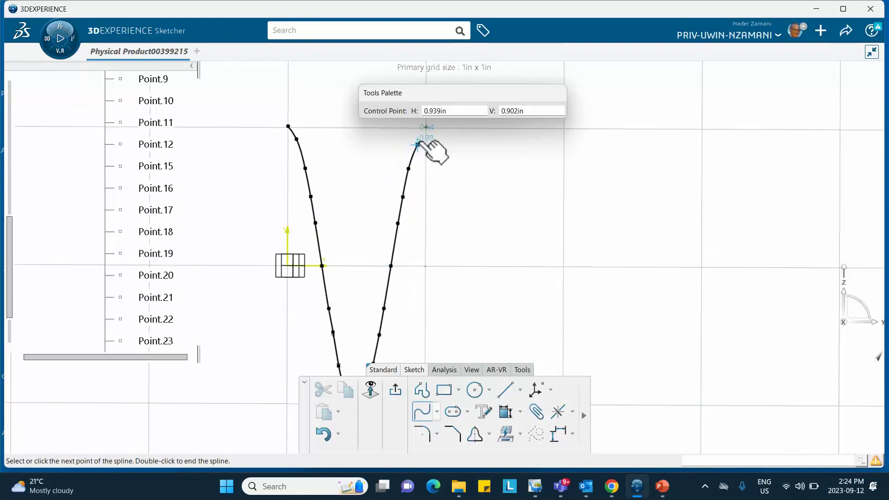
click(418, 139)
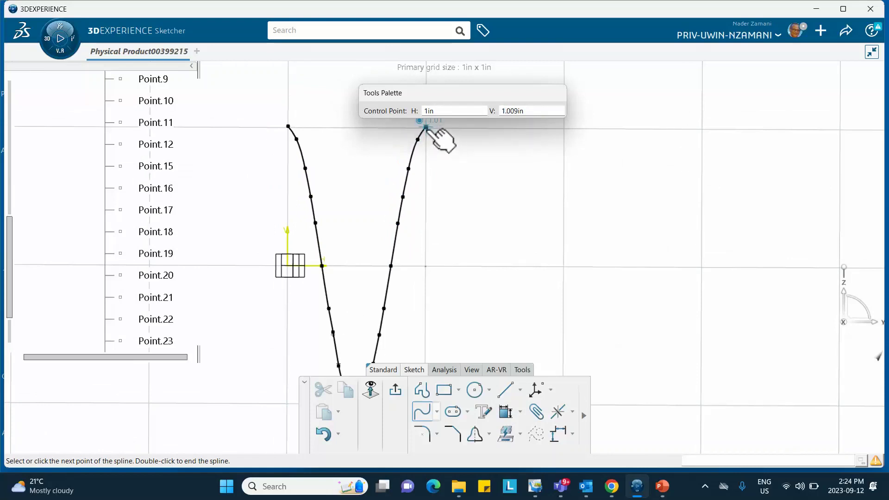
double_click(426, 128)
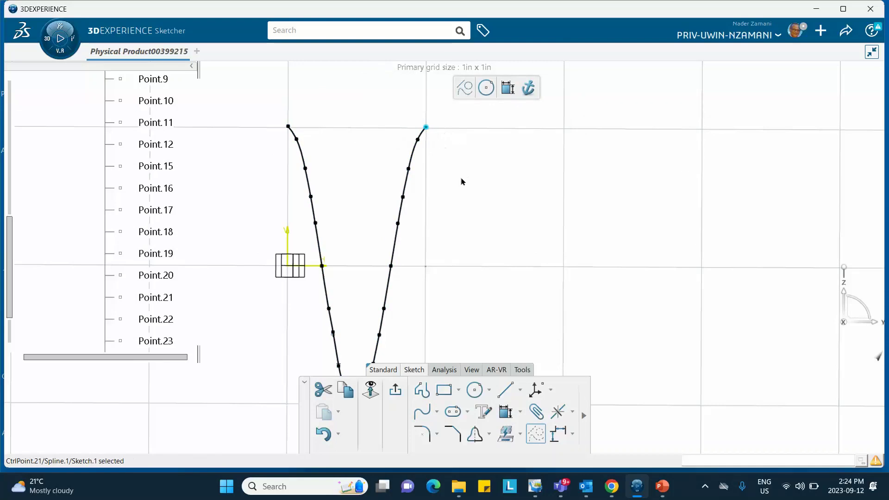
middle_drag(455, 197, 431, 81)
click(454, 195)
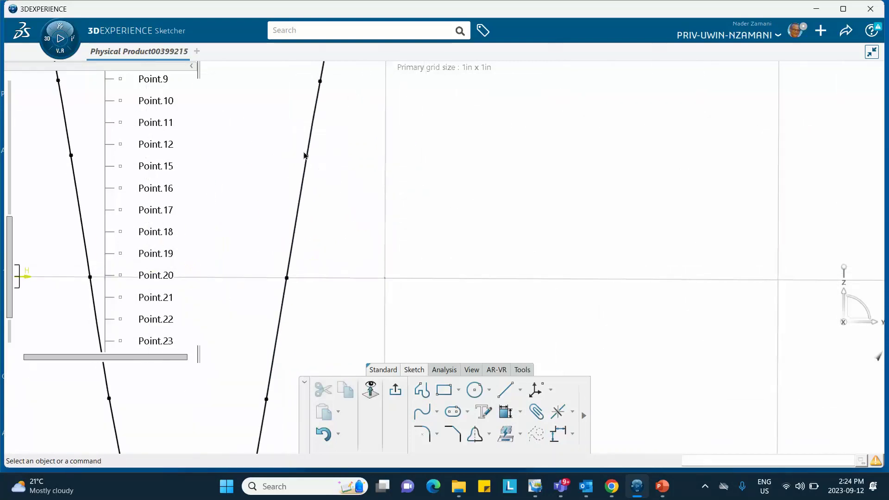
mouse_move(241, 196)
middle_down()
mouse_move(274, 264)
mouse_move(236, 212)
middle_up()
click(246, 197)
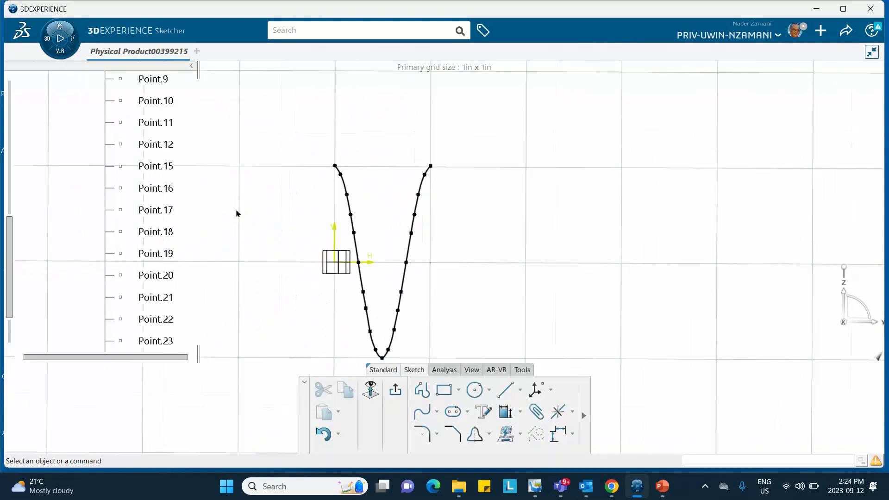
middle_drag(430, 227, 403, 193)
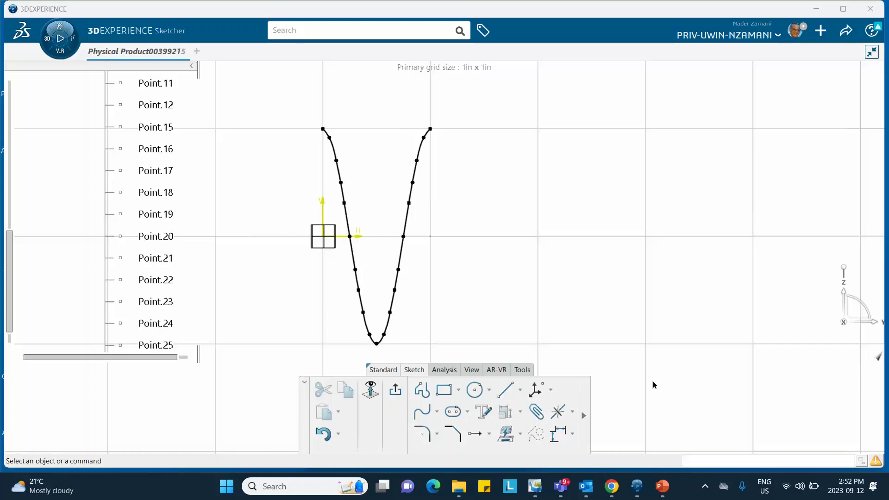
Step: Try to translate two duplicates of the spline from H 0 in, V 1 in to H 0 in, V 2 in, and undo it
click(406, 223)
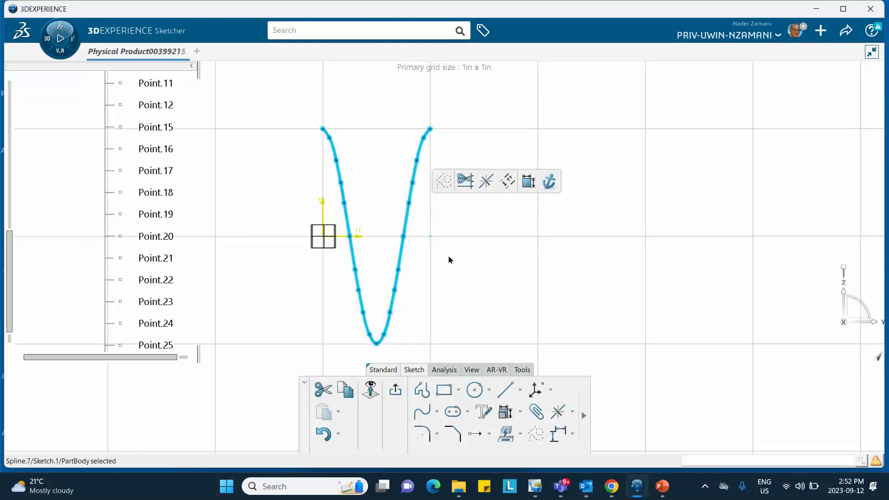
click(488, 437)
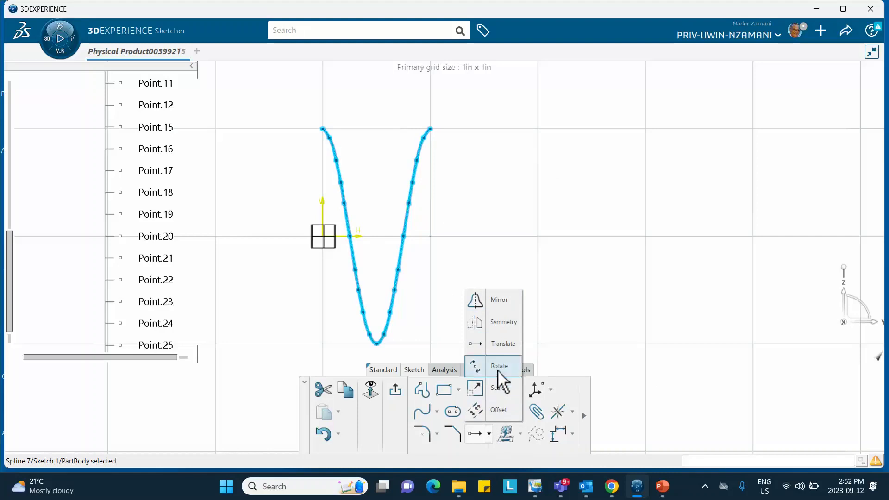
click(507, 348)
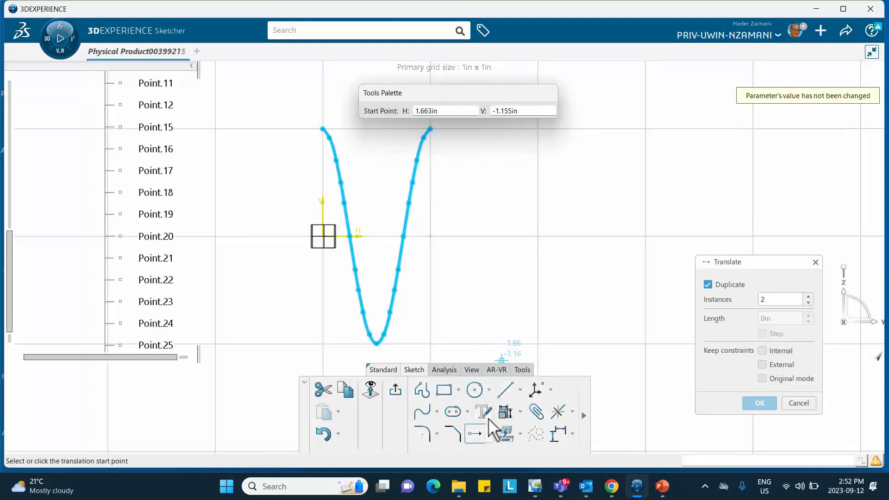
click(503, 83)
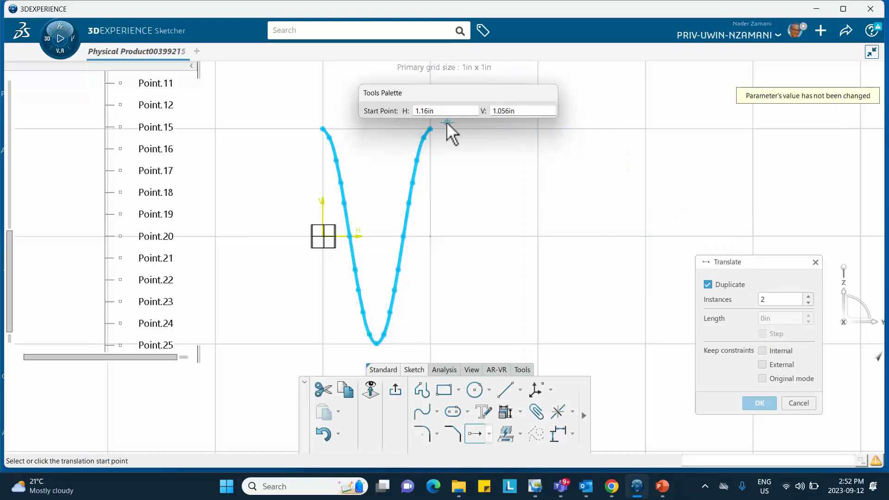
drag(448, 111, 414, 109)
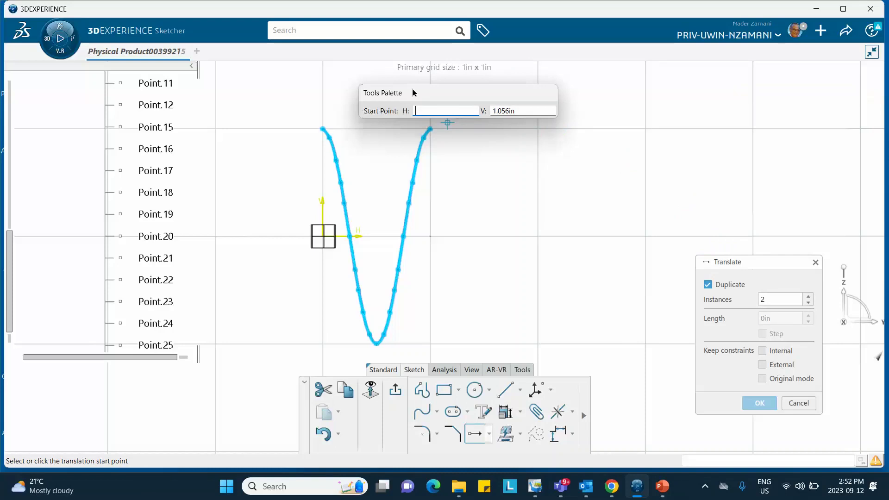
key(Tab)
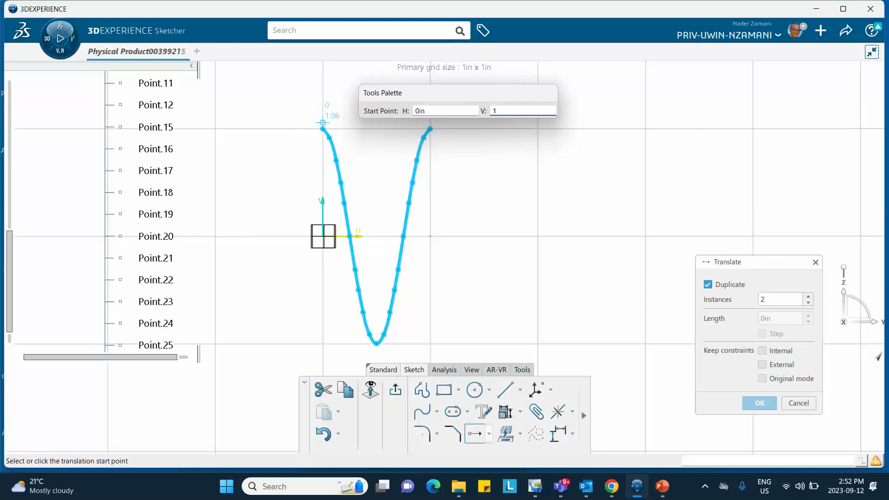
key(Return)
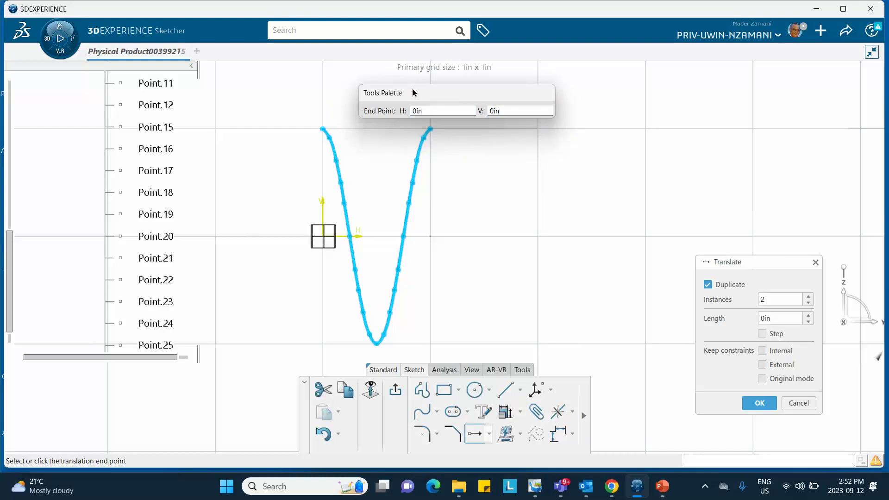
click(423, 111)
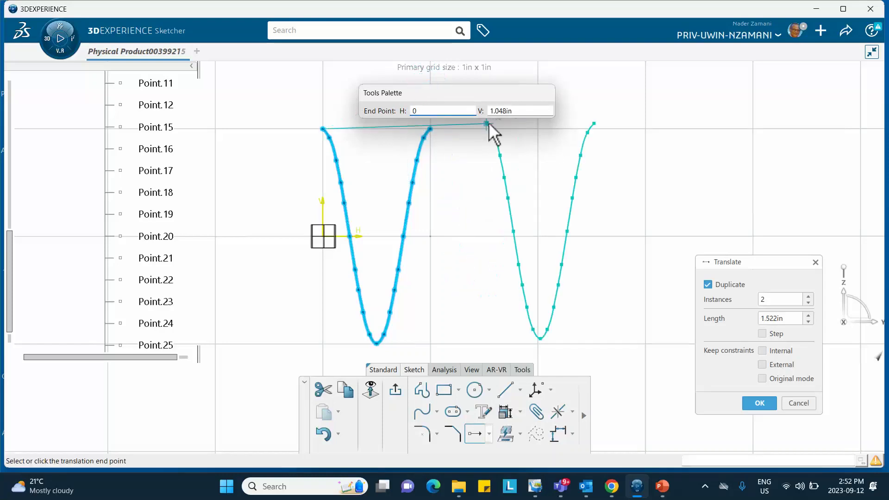
text(0)
key(Tab)
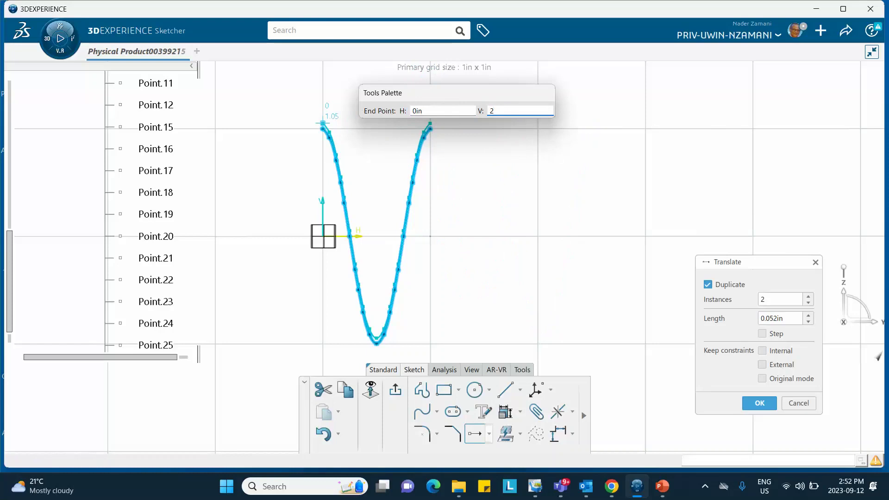
key(Return)
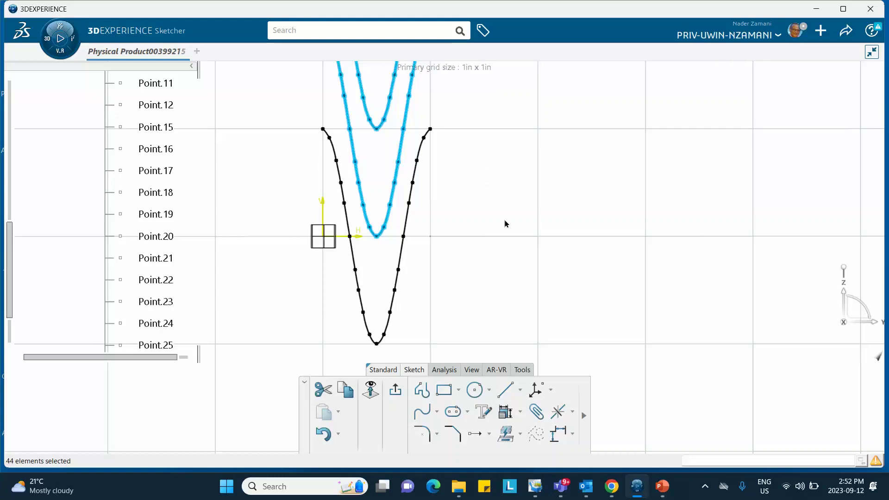
key(ctrl+z)
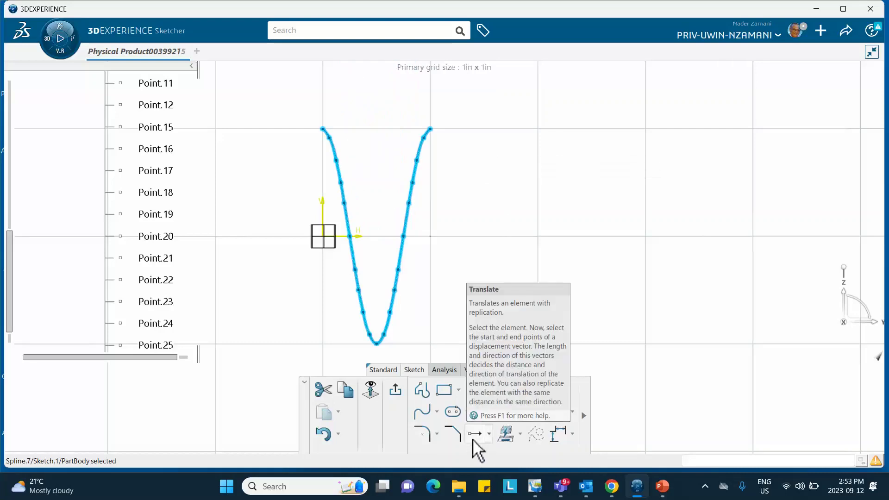
Step: Translate two duplicates of the spline from start point H 1 in, V 1 in to end point H 2 in, V 1 in
click(489, 434)
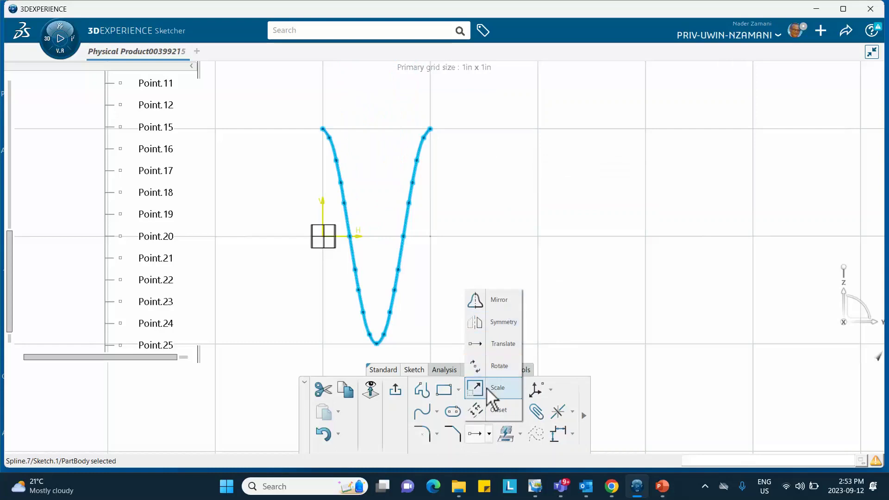
click(492, 346)
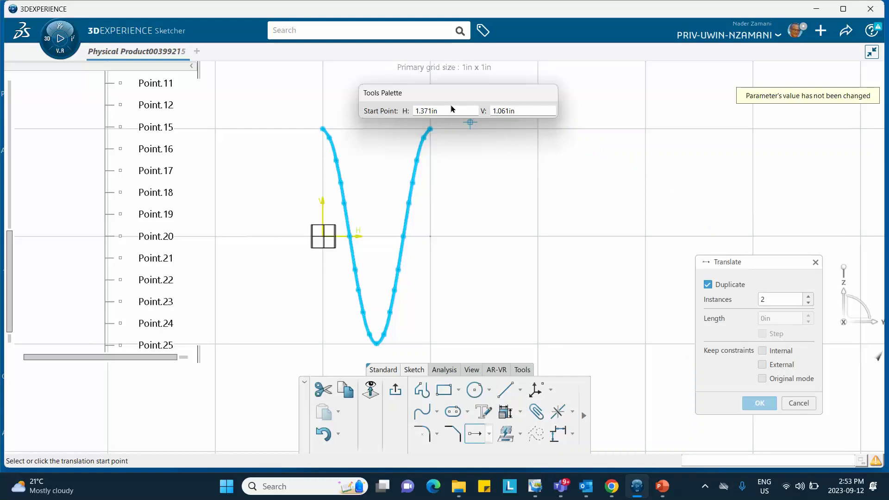
key(Return)
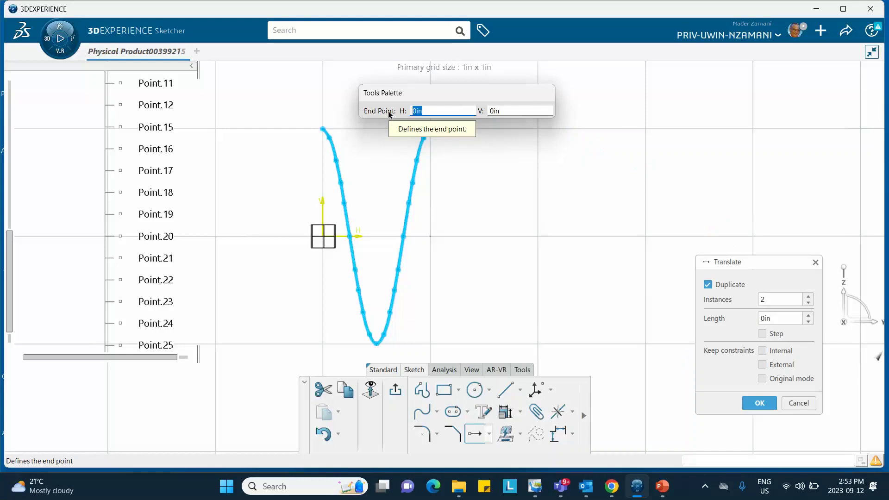
click(504, 110)
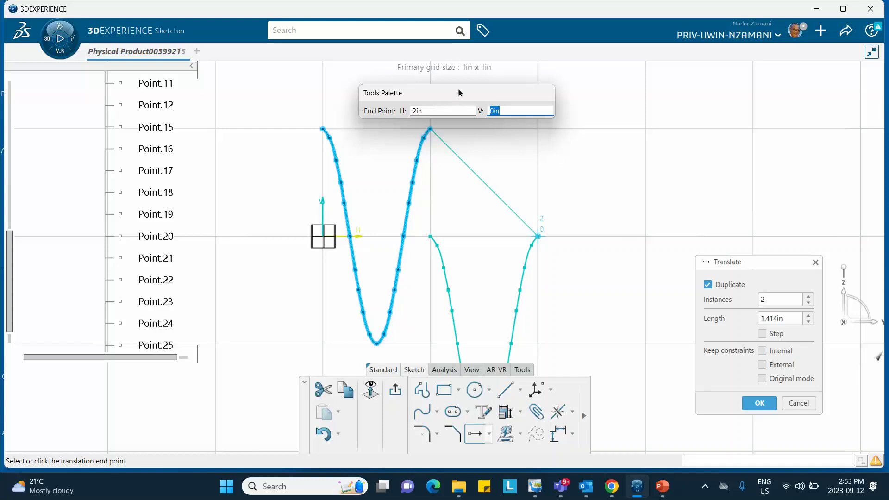
text(1)
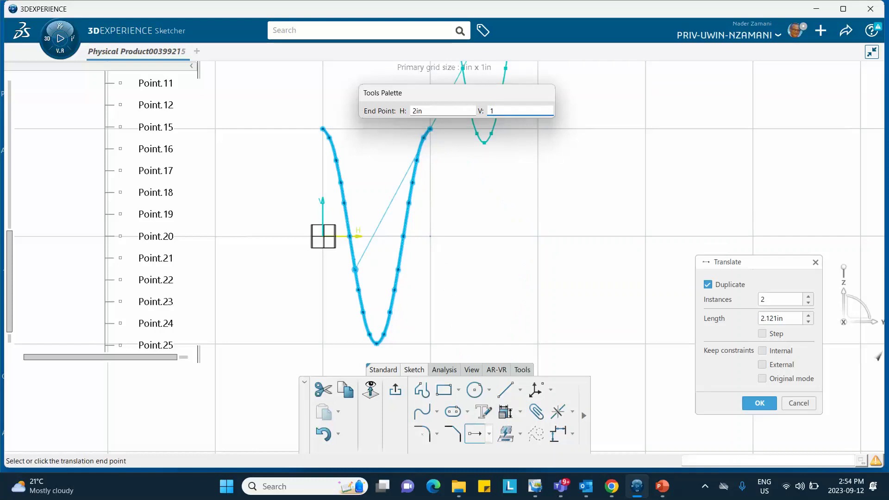
key(Return)
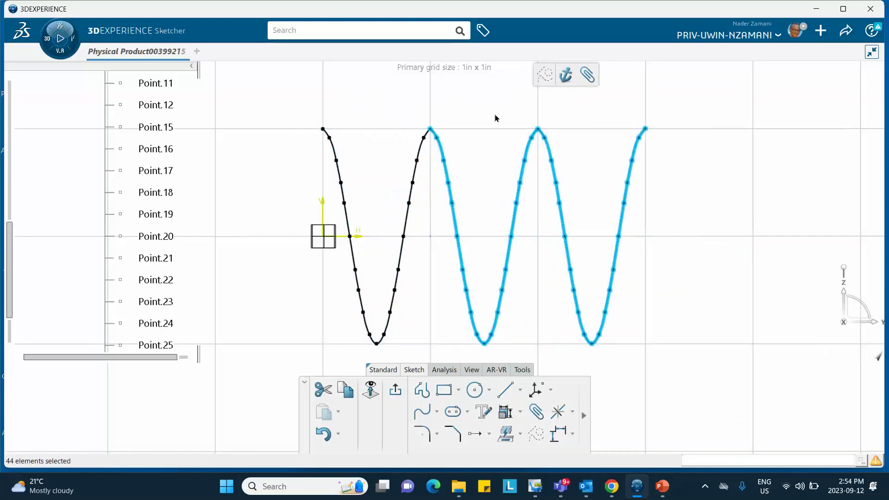
click(491, 114)
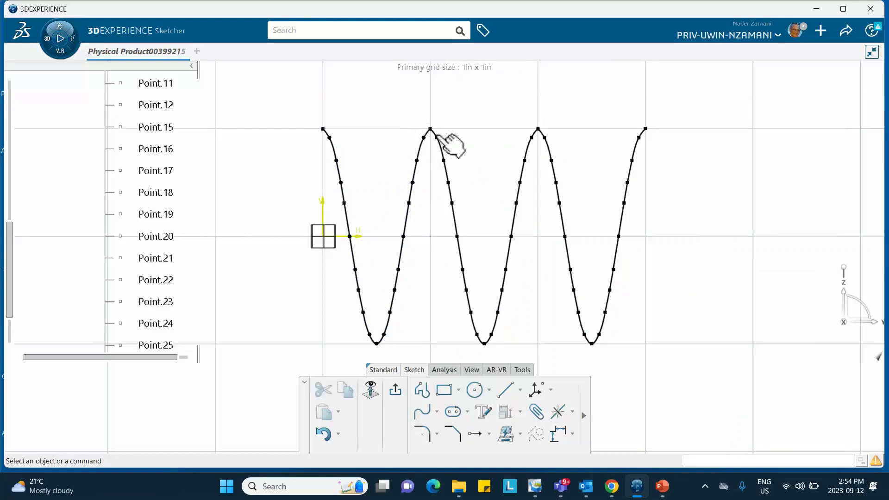
Step: Exit the sketch and compare the three splines with the cosine plot on the PowerPoint slide
mouse_move(491, 171)
middle_down()
mouse_move(484, 224)
mouse_move(498, 216)
mouse_move(494, 131)
mouse_move(528, 312)
mouse_move(549, 331)
mouse_move(556, 298)
mouse_move(417, 234)
mouse_move(717, 233)
mouse_move(486, 228)
mouse_move(504, 311)
mouse_move(524, 339)
mouse_move(579, 255)
mouse_move(574, 271)
middle_up()
click(396, 391)
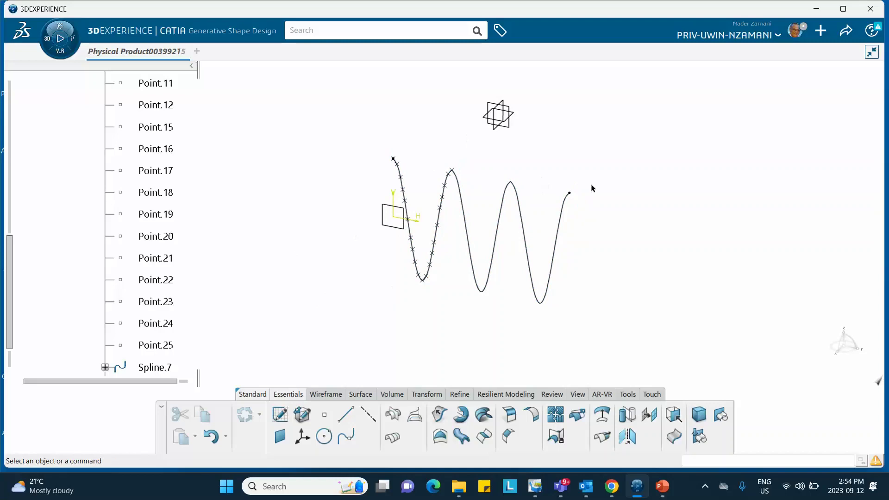
scroll(185, 270, down, 5)
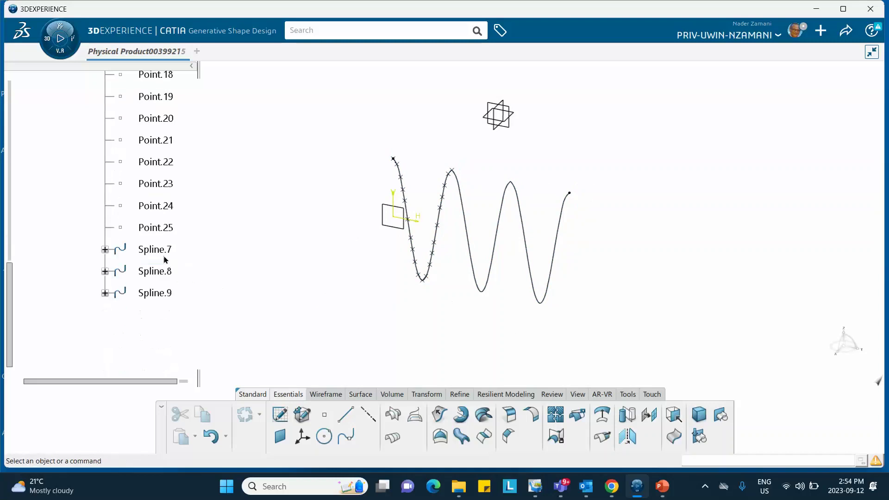
click(663, 487)
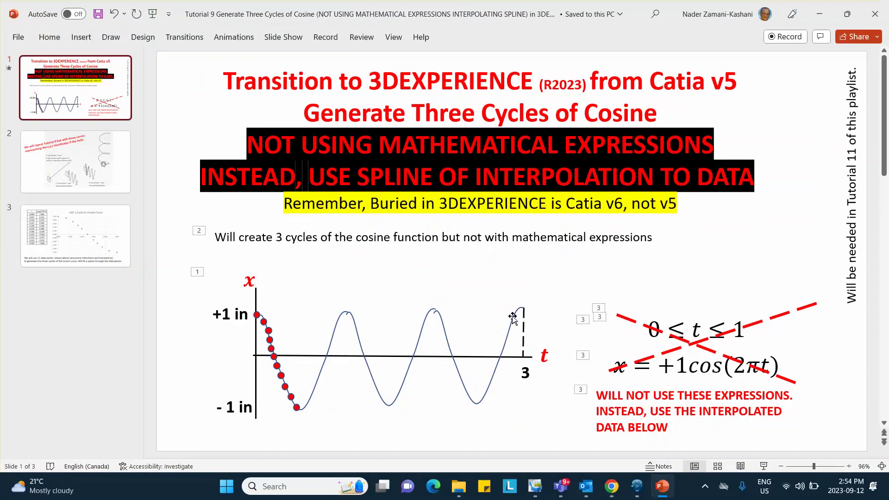
click(819, 14)
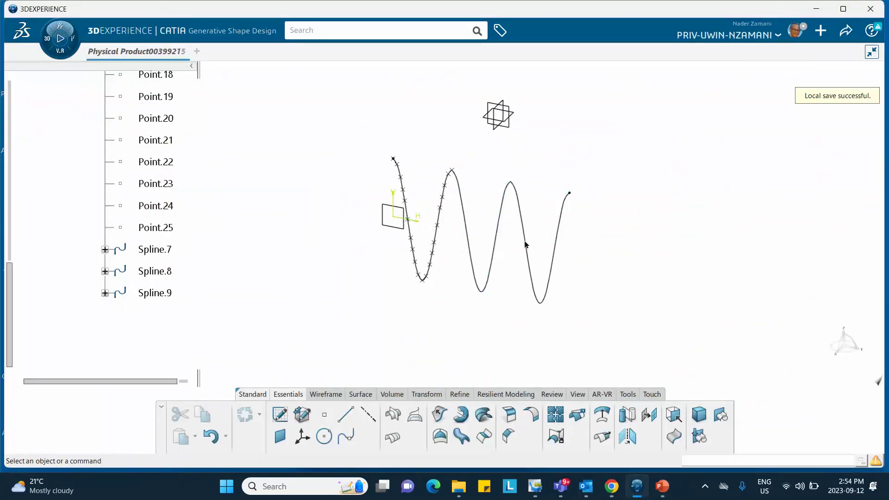
Step: Check the H and V coordinates of the third cycle's end point in the sketch against the cosine plot in PowerPoint
double_click(555, 250)
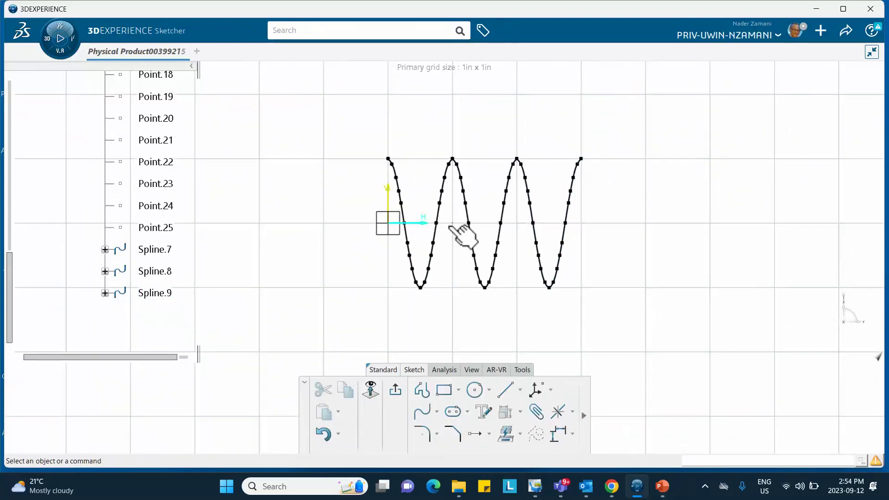
double_click(581, 159)
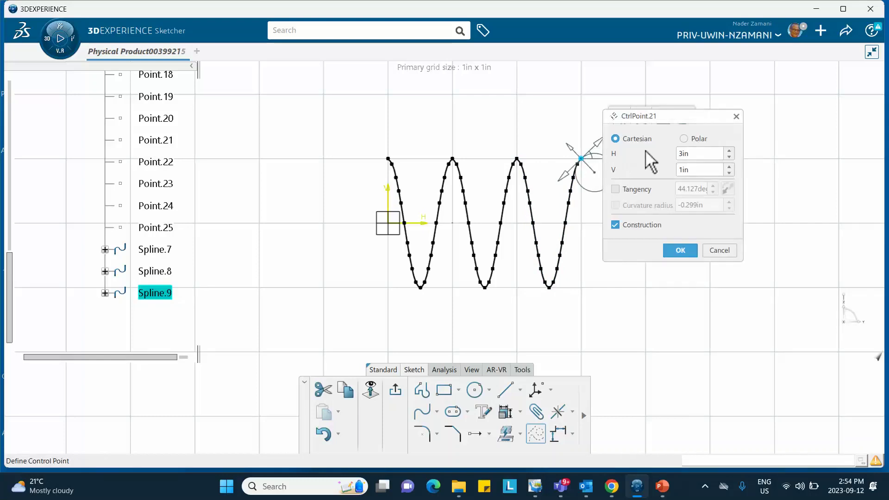
click(715, 252)
click(707, 255)
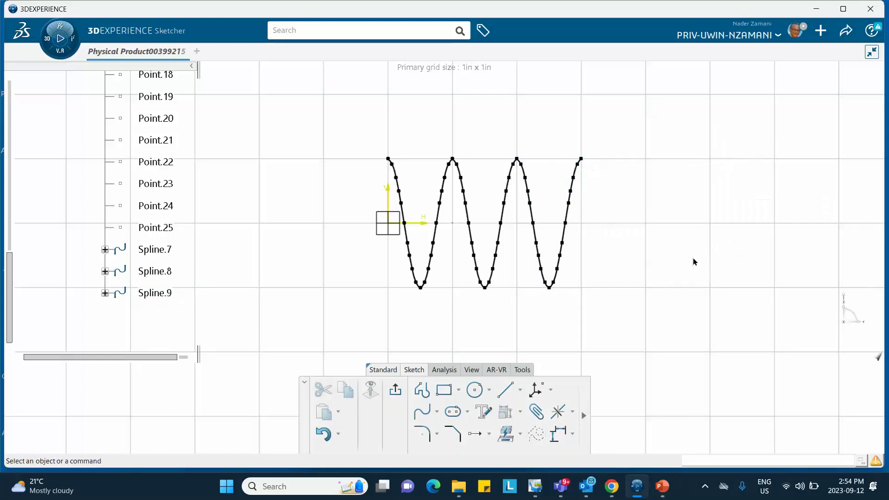
click(663, 487)
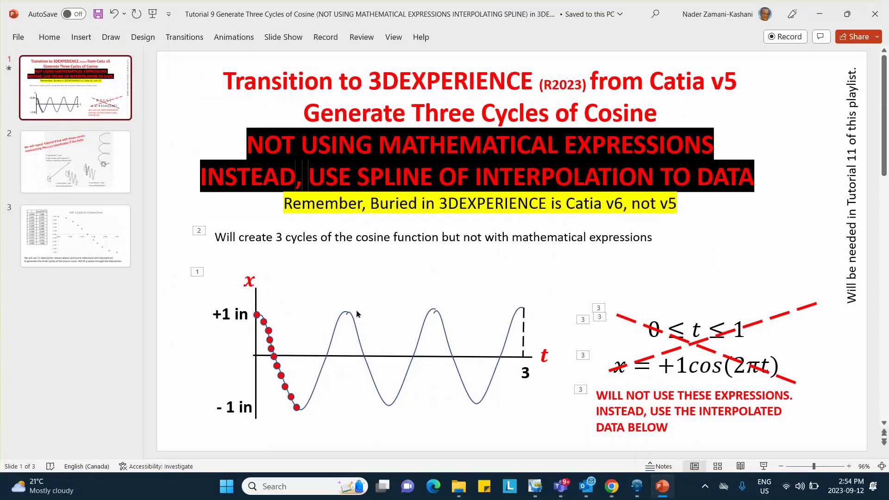